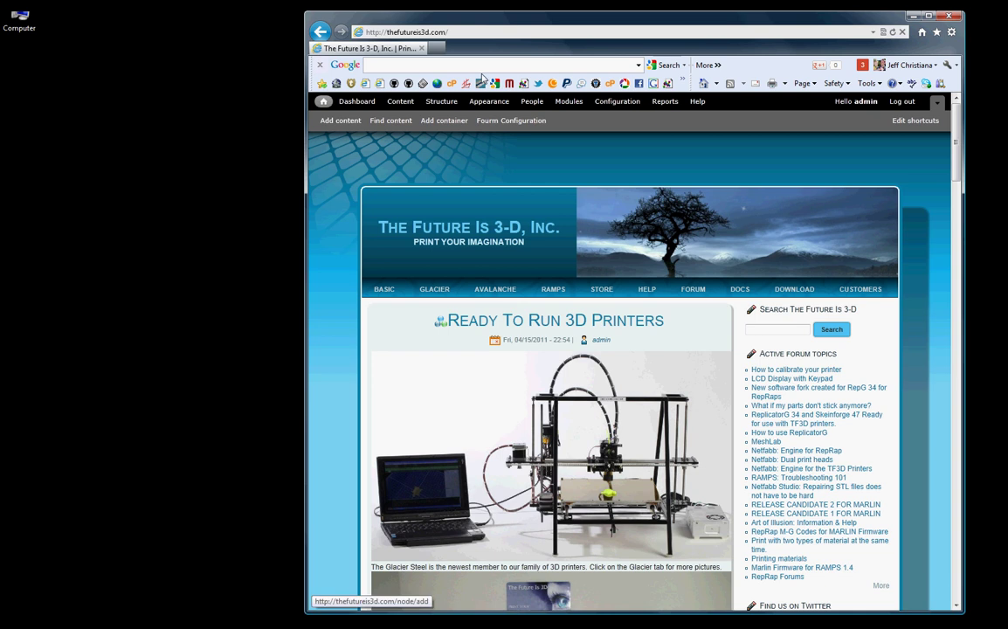
- Open the site's Downloads page and scroll down to the Python 2.7.2 and driver links
drag(490, 24, 480, 24)
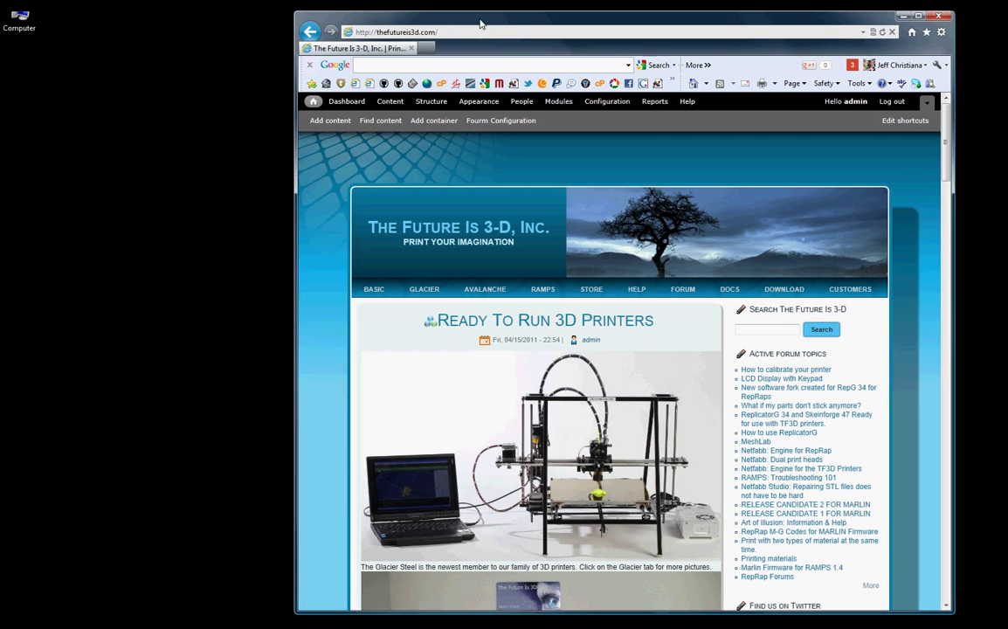
click(780, 291)
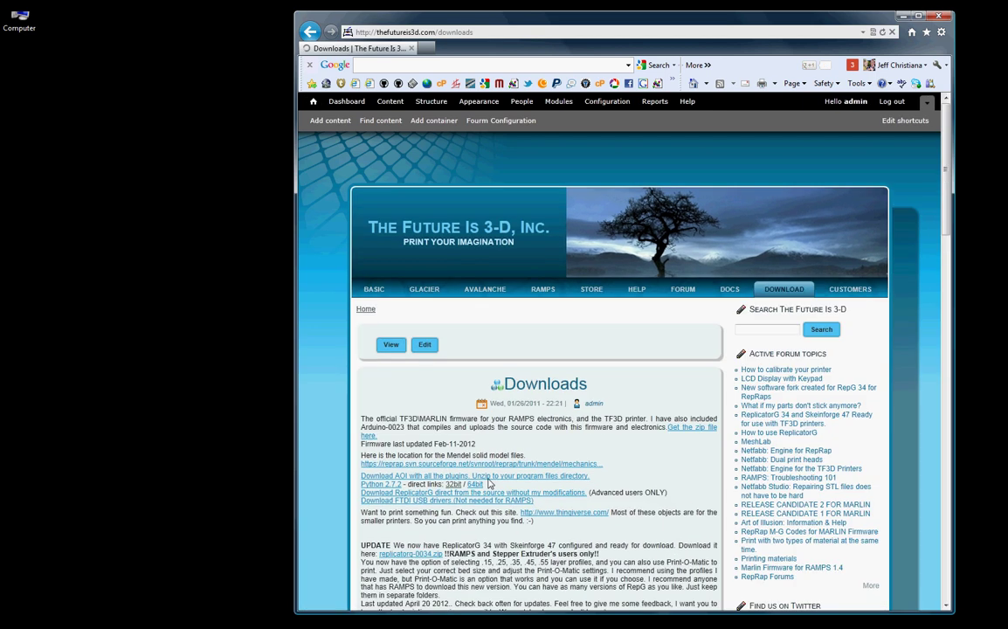
scroll(472, 479, down, 2)
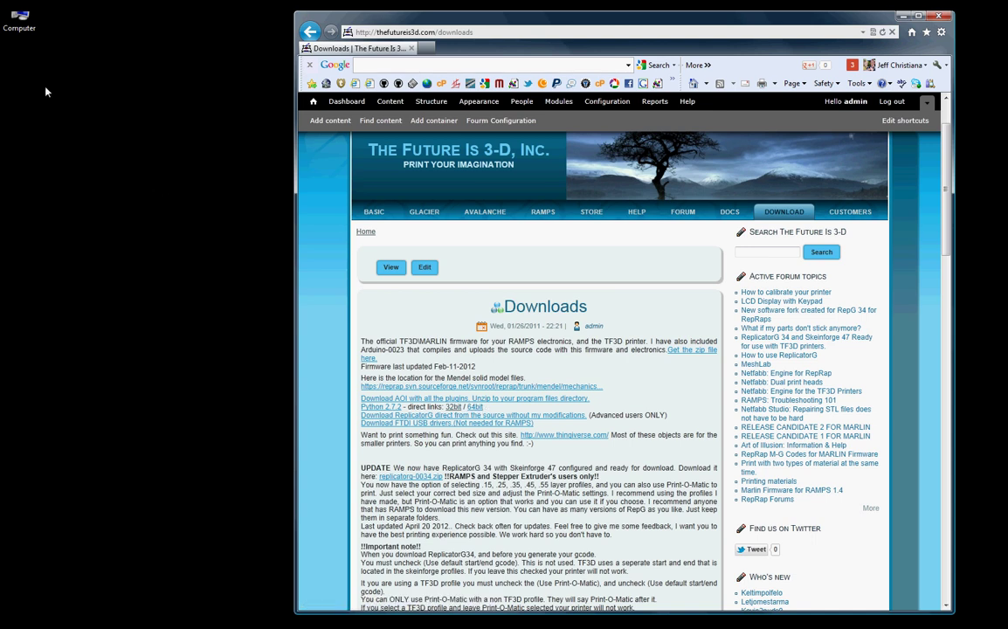
right_click(27, 18)
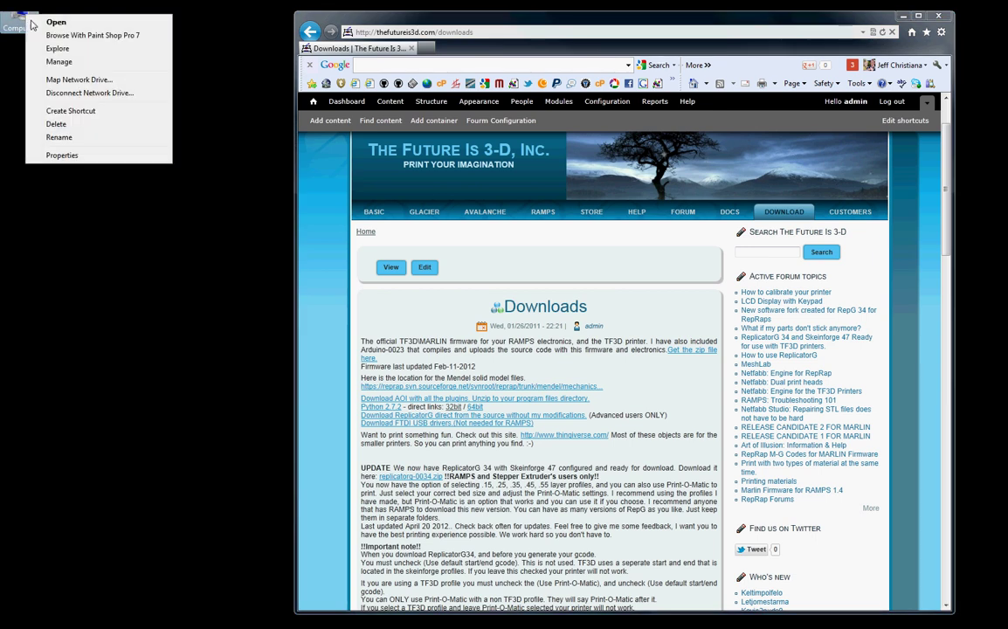
click(68, 157)
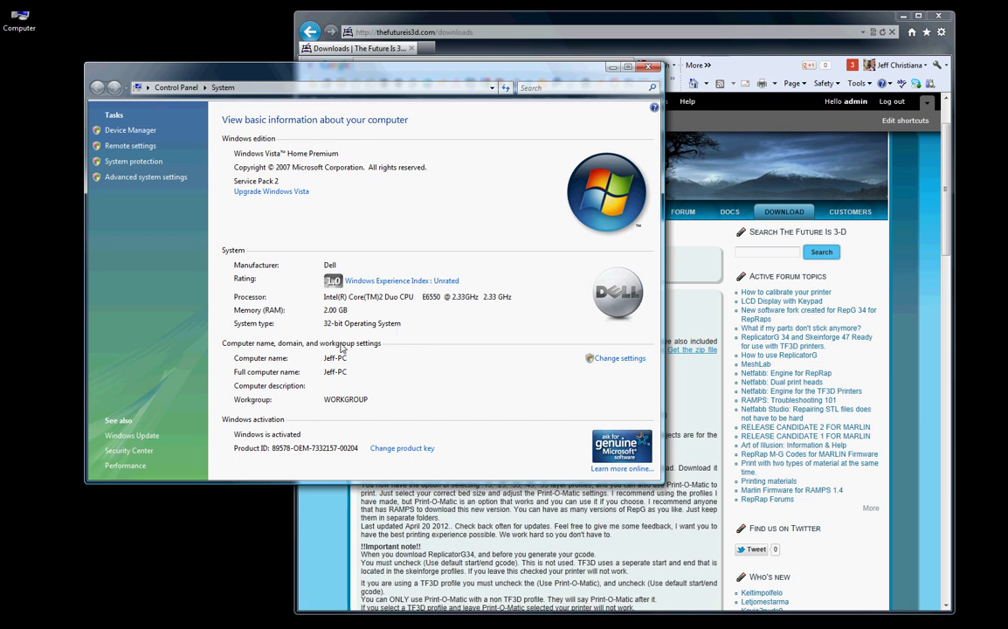
click(648, 69)
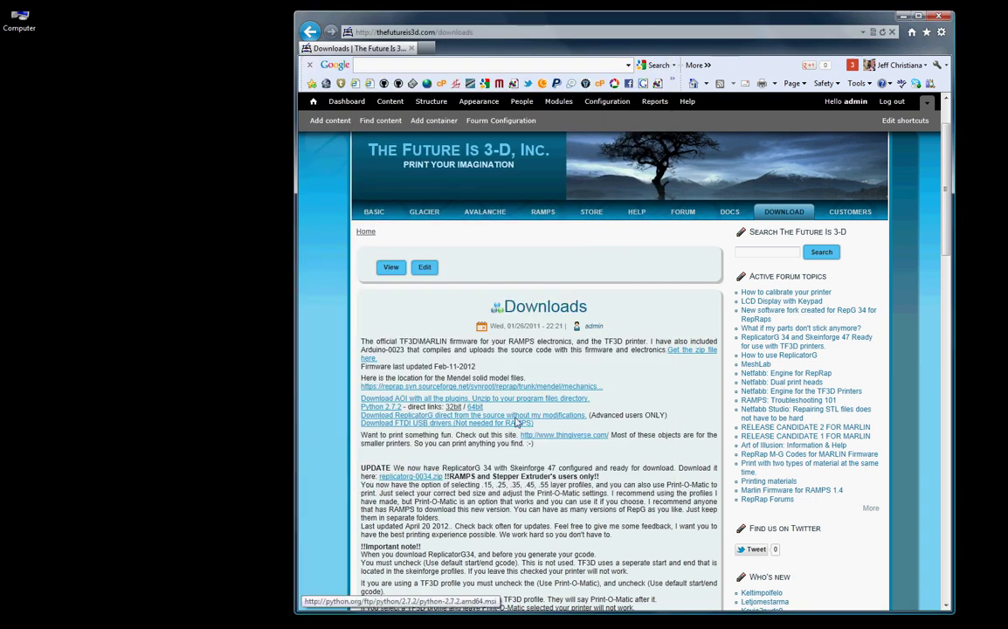
- Download the 32-bit Python 2.7.2 installer to the desktop and launch its installation
click(454, 407)
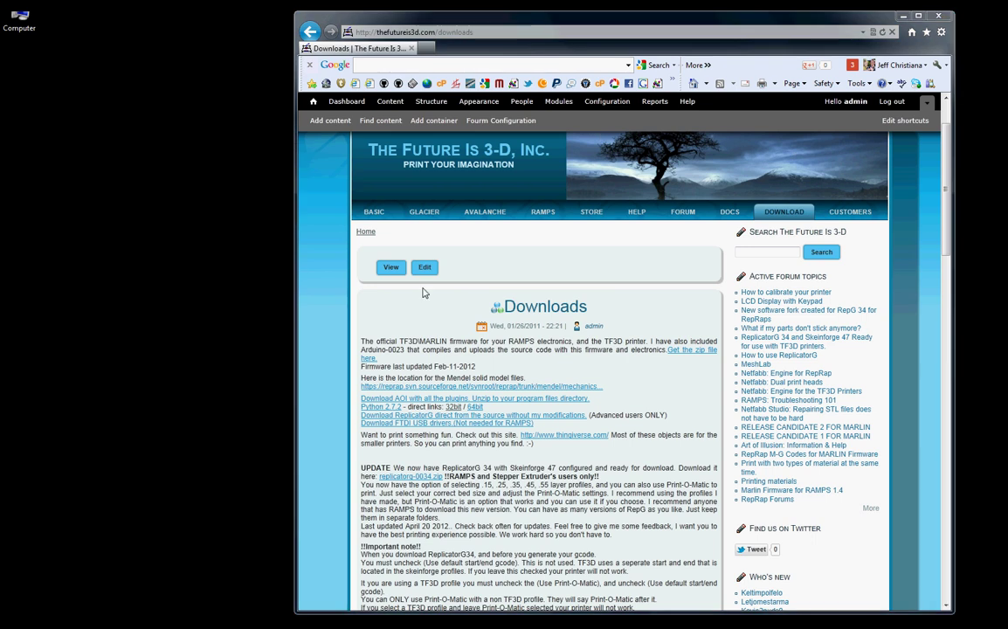
drag(385, 264, 151, 327)
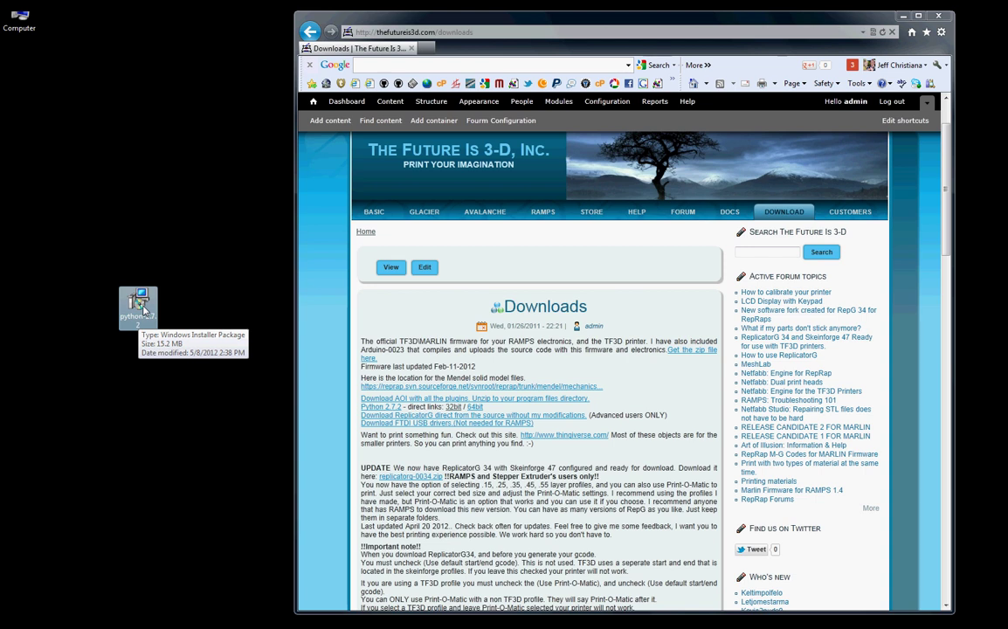
right_click(144, 309)
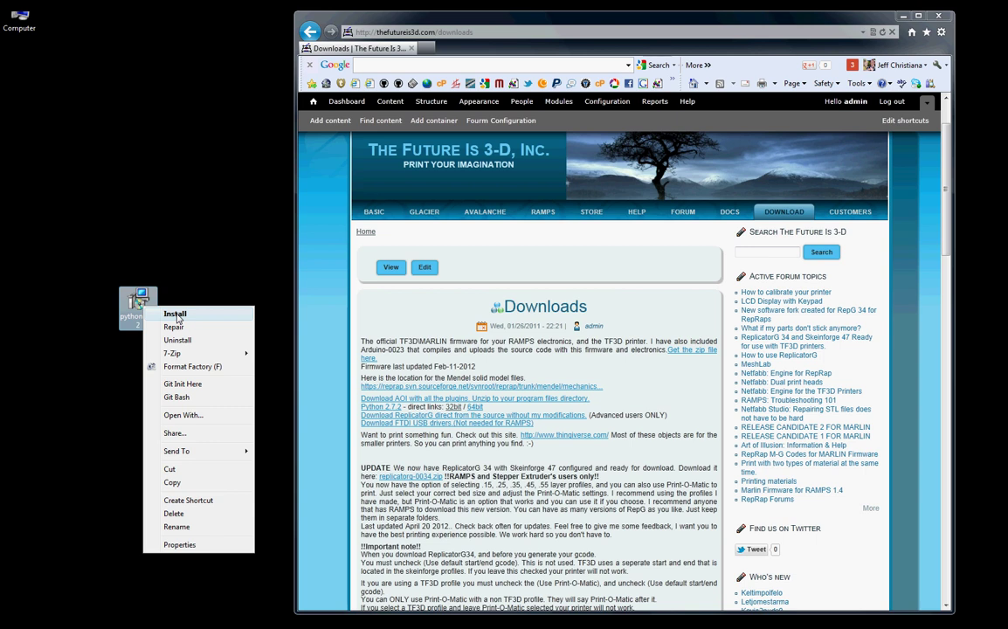
click(187, 236)
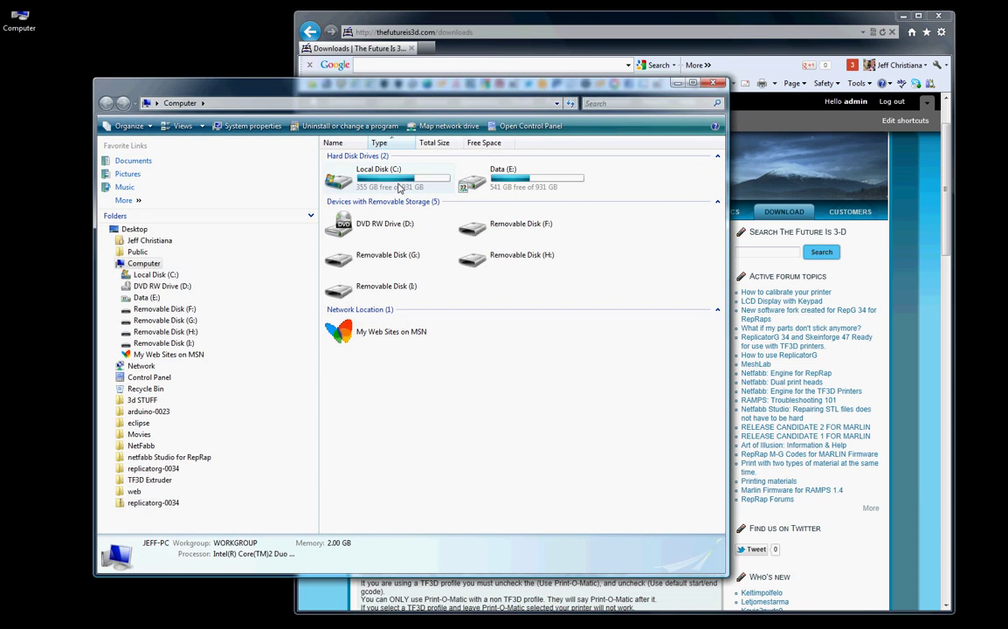
click(399, 186)
double_click(400, 186)
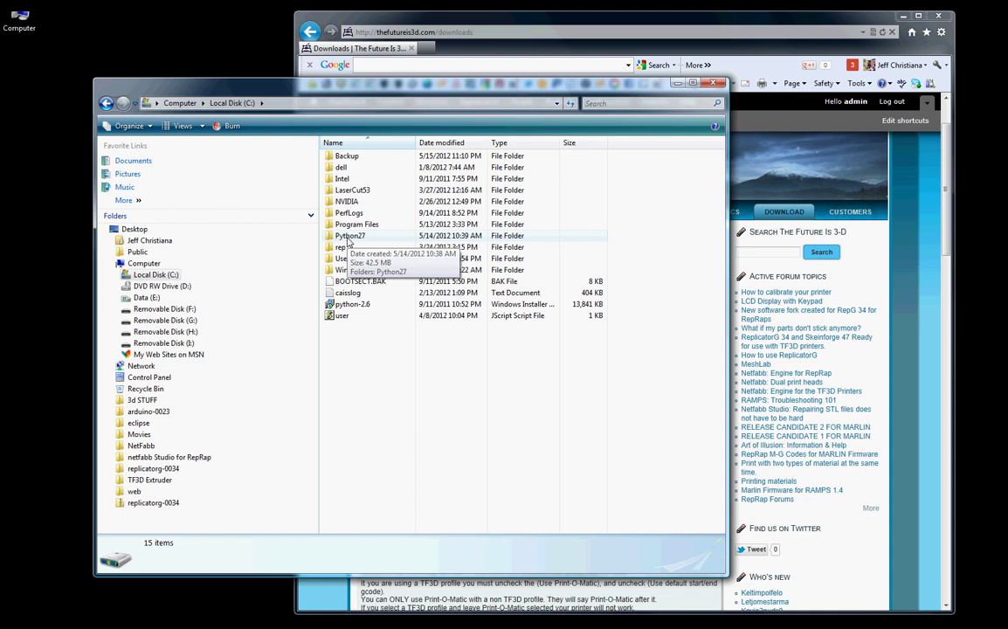
drag(337, 104, 304, 105)
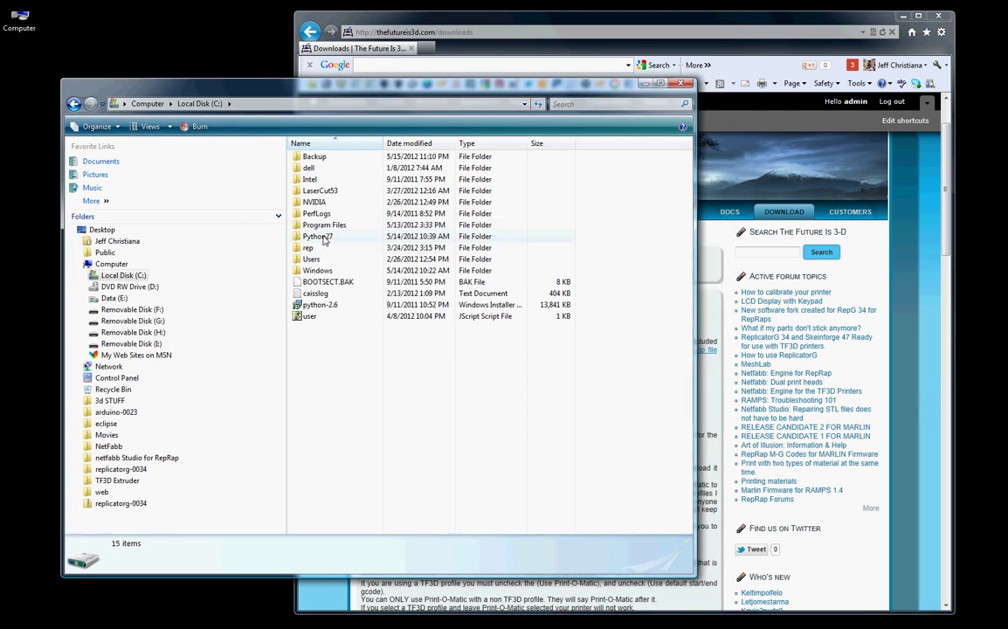
drag(316, 304, 139, 301)
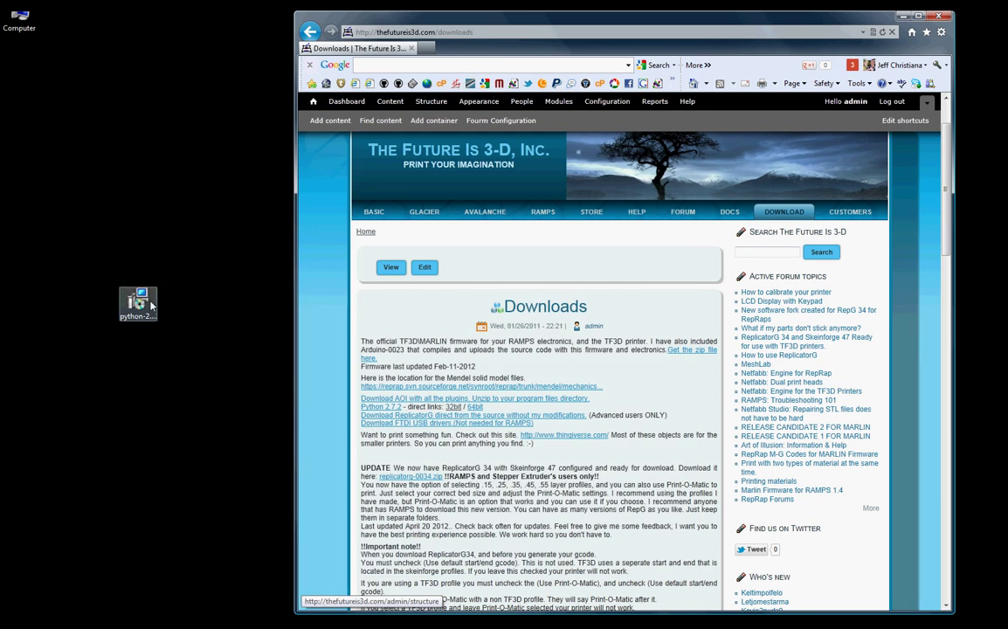
- Download replicatorg-0034.zip from the Downloads page and save it onto the desktop
drag(611, 16, 612, 11)
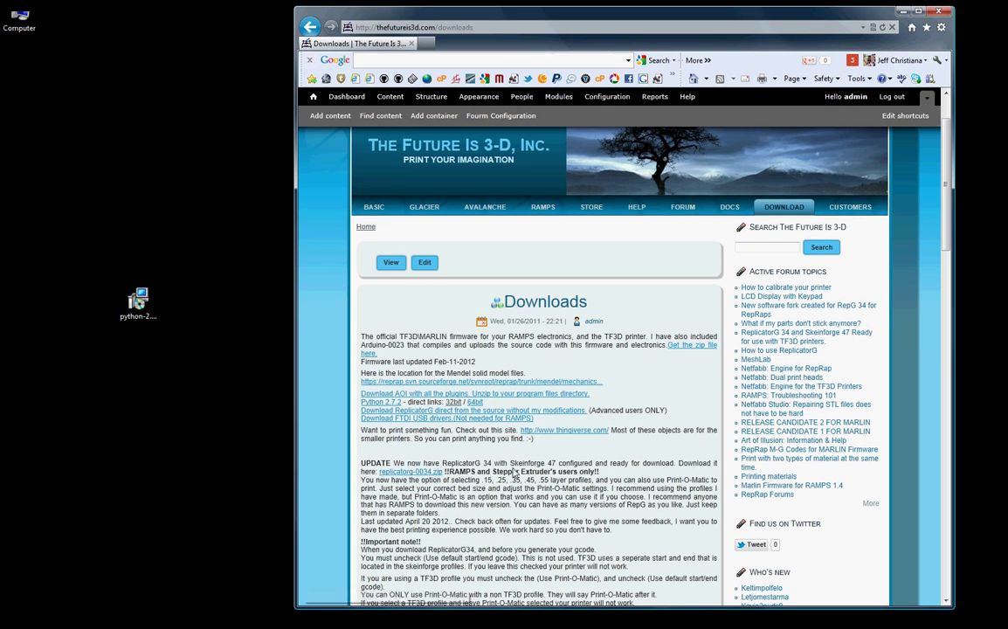
scroll(426, 408, down, 2)
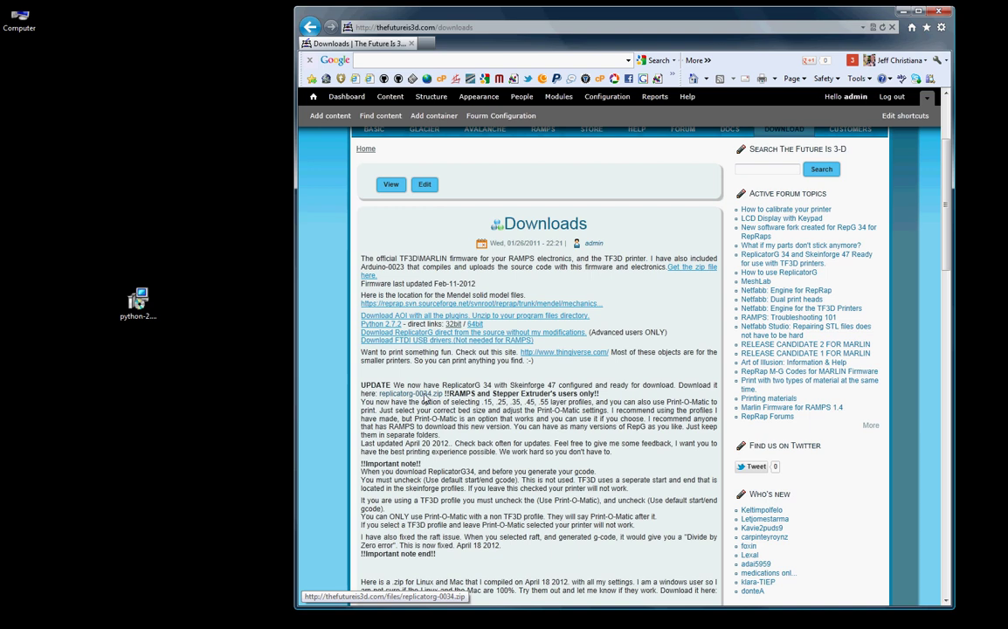
click(426, 397)
click(432, 394)
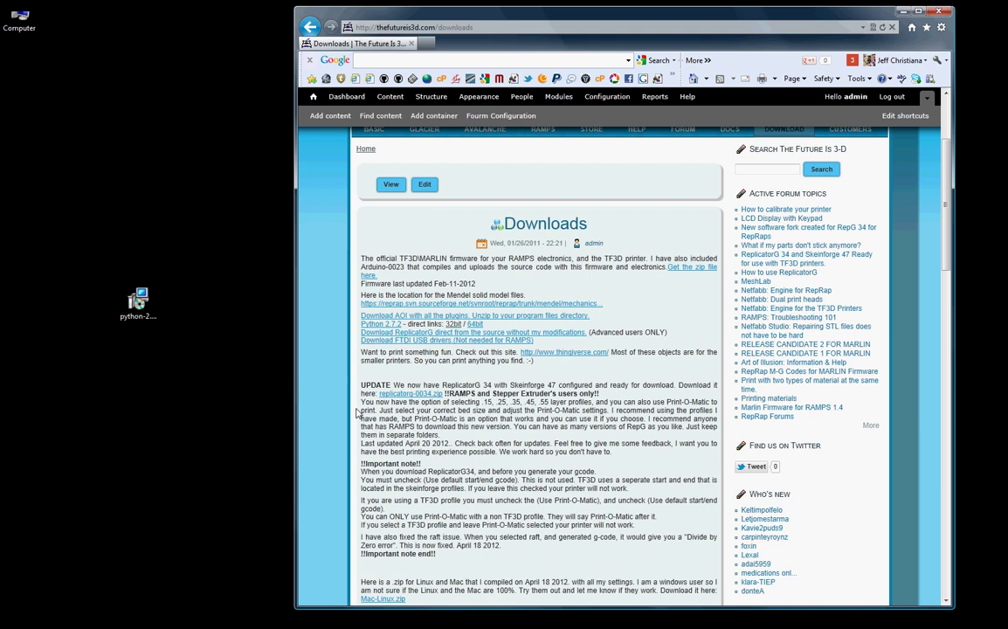
click(426, 399)
drag(309, 267, 140, 350)
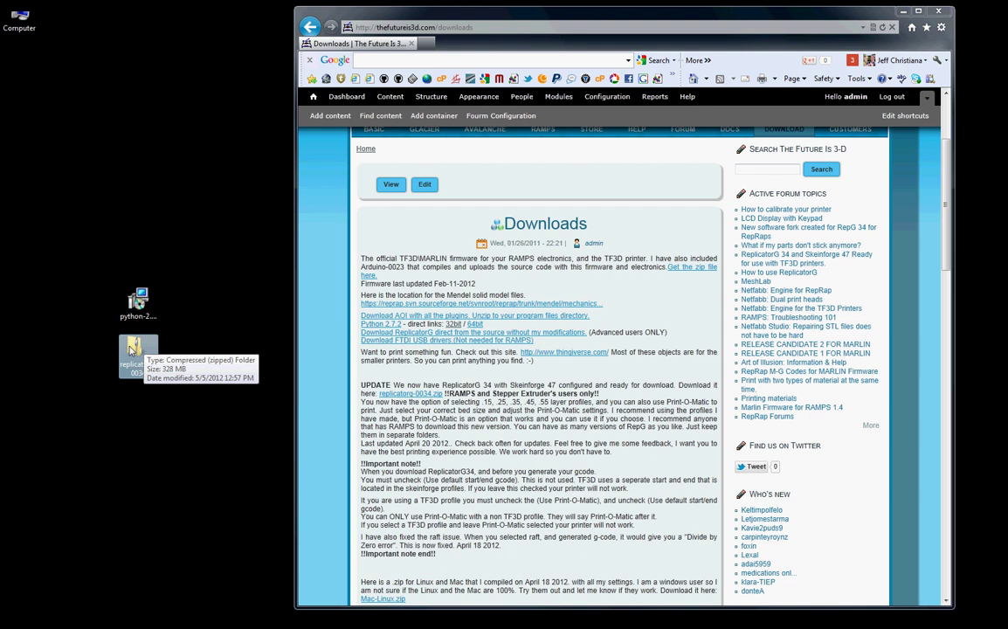
- Extract the ReplicatorG zip with 7-Zip into a replicatorg-0034 folder on the desktop
right_click(136, 350)
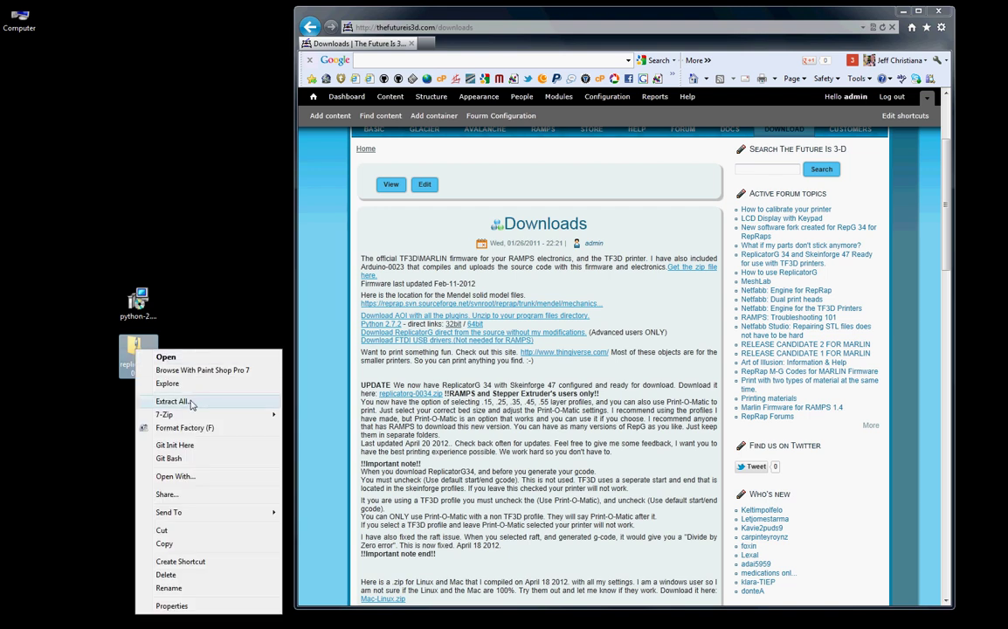
mouse_move(206, 421)
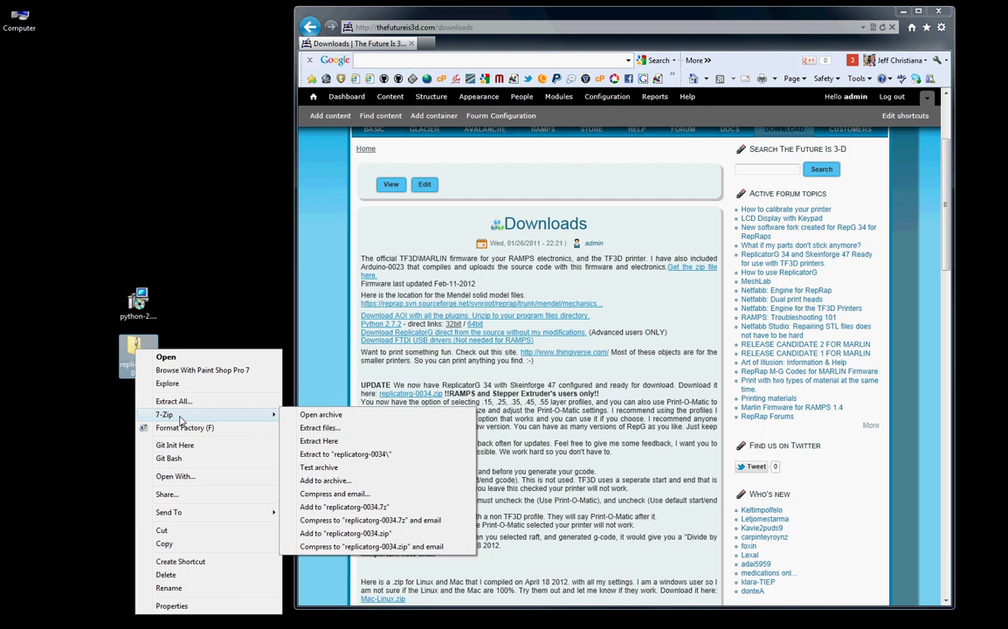
click(340, 428)
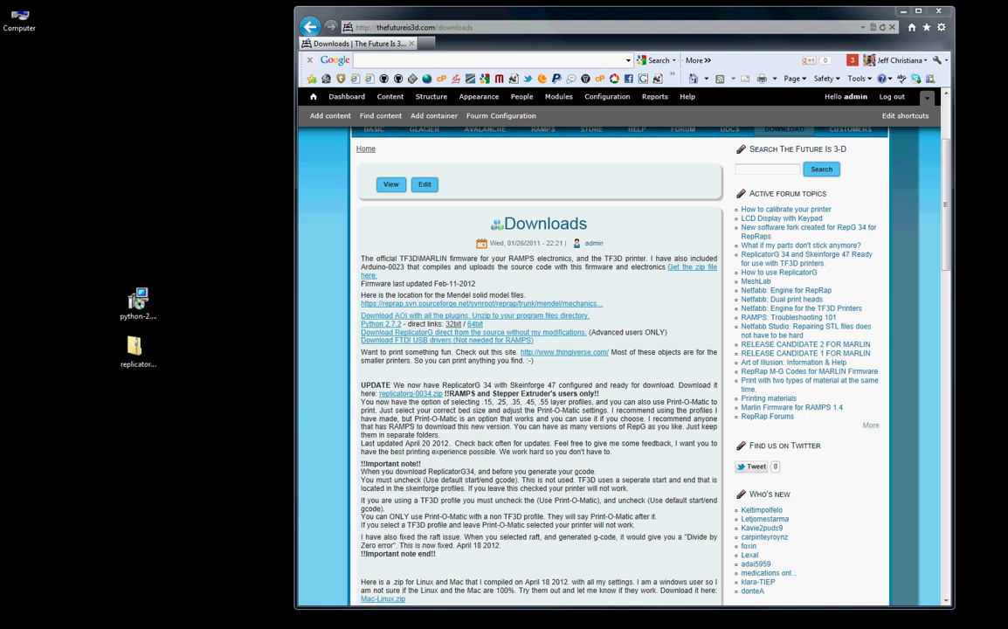
drag(249, 410, 137, 428)
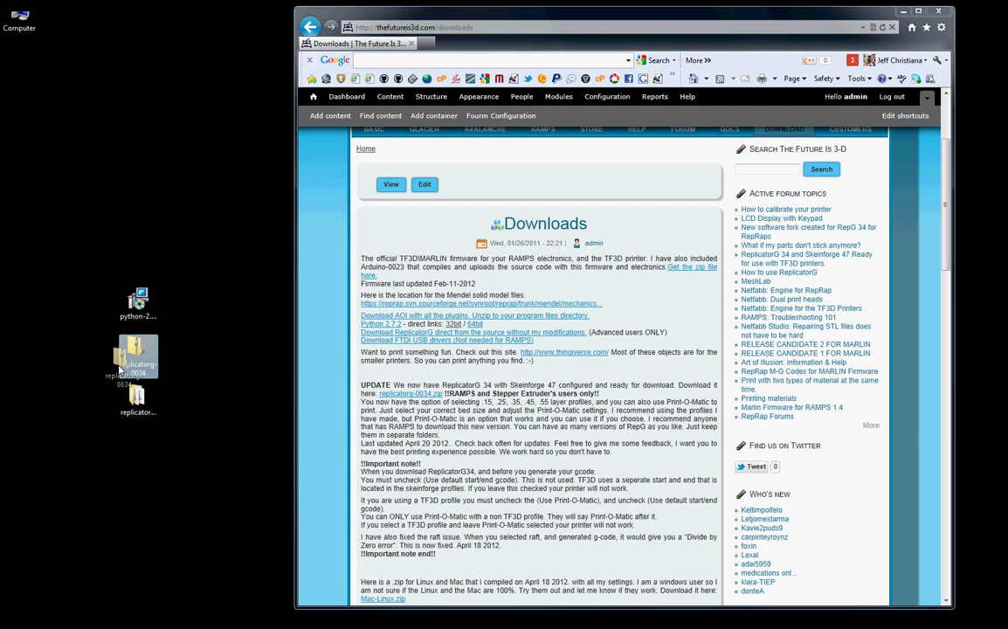
- Delete the leftover ReplicatorG zip and the Python installer from the desktop
drag(122, 367, 135, 358)
key(Delete)
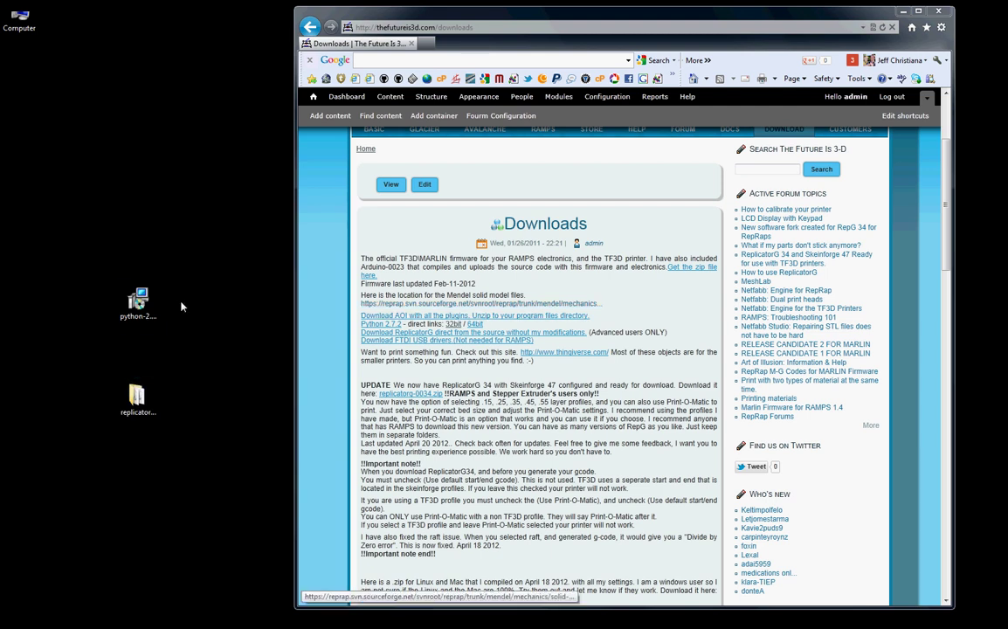
click(138, 299)
key(Delete)
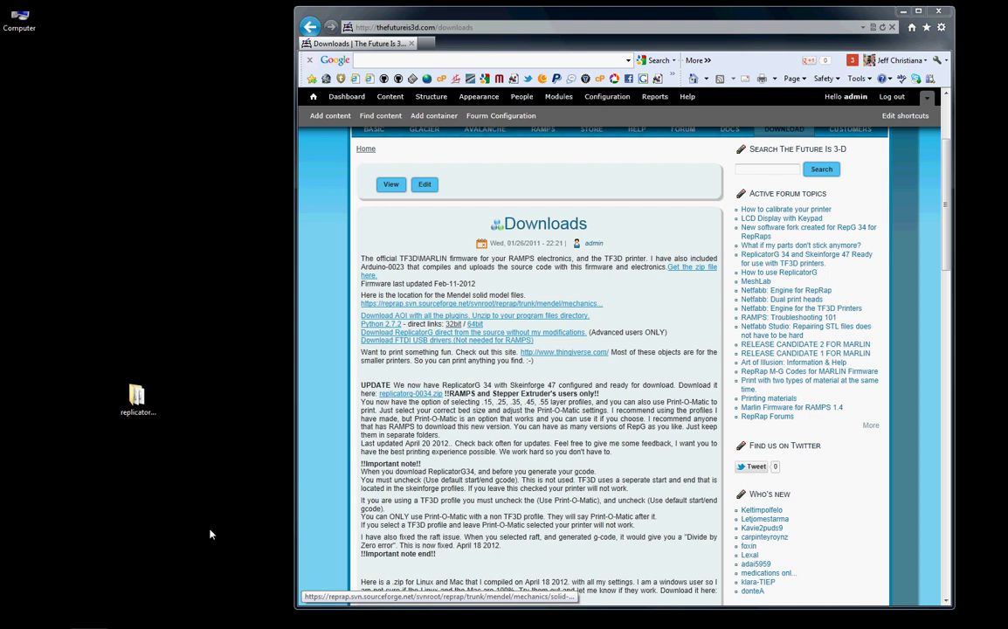
click(137, 399)
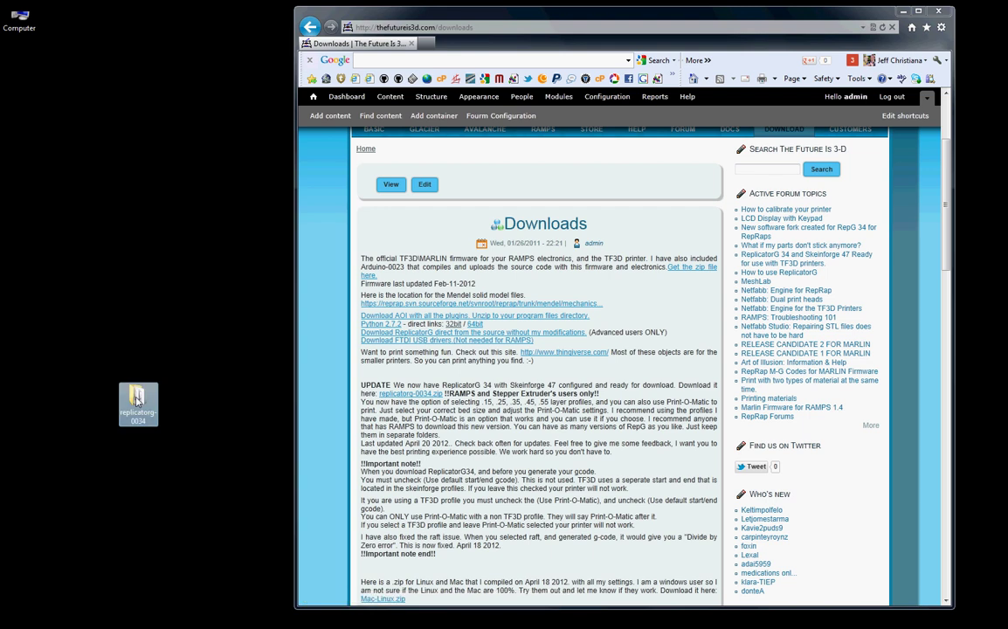
- Create a ReplicatorG - 34 desktop shortcut from the replicatorg-0034 folder and move it into the folder icon's old spot
double_click(137, 399)
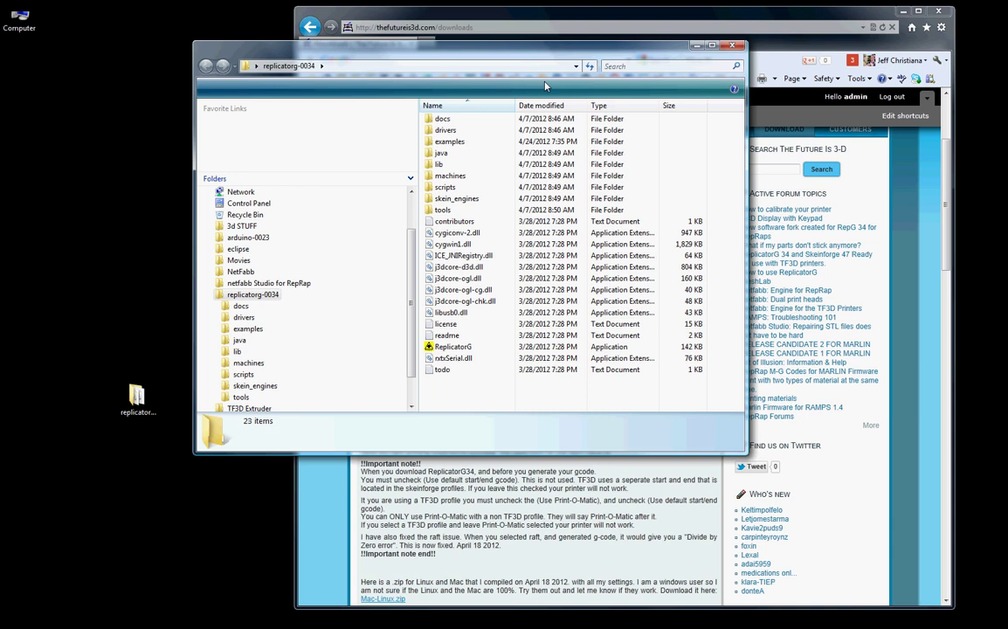
click(461, 367)
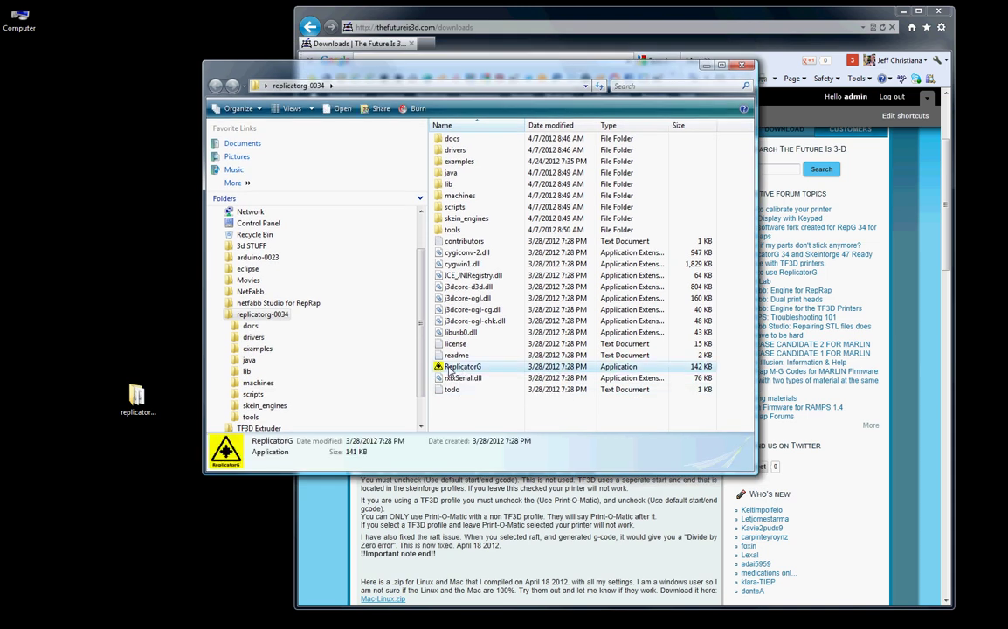
drag(462, 367, 105, 343)
right_drag(105, 343, 105, 341)
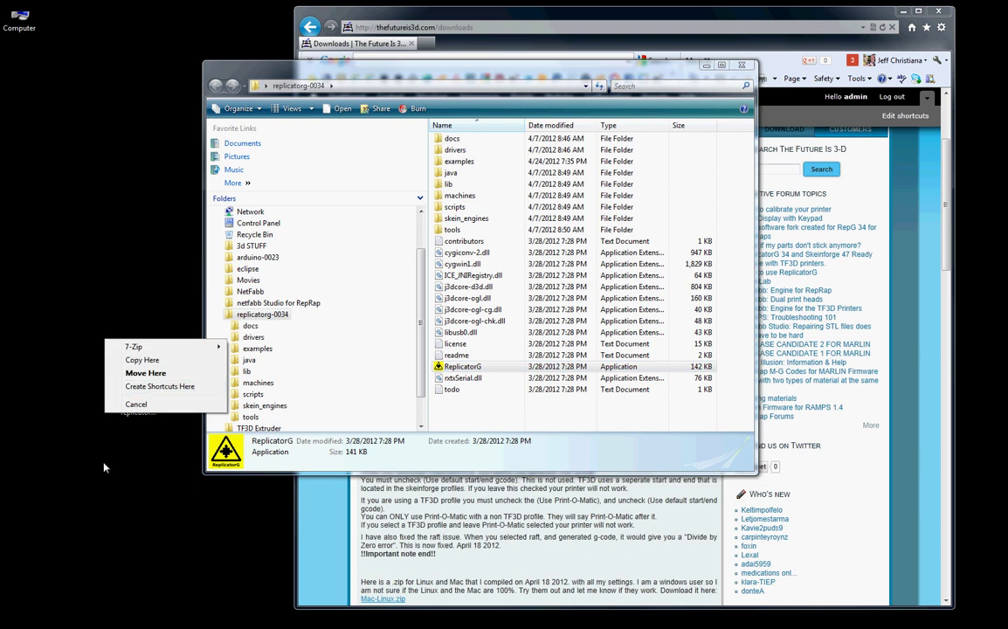
click(160, 387)
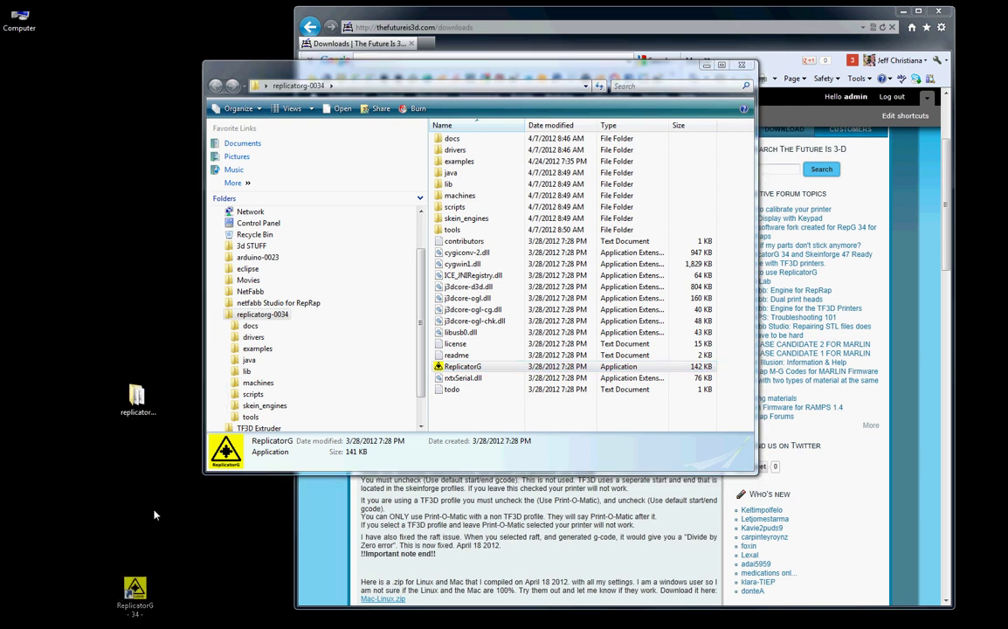
drag(123, 529, 125, 458)
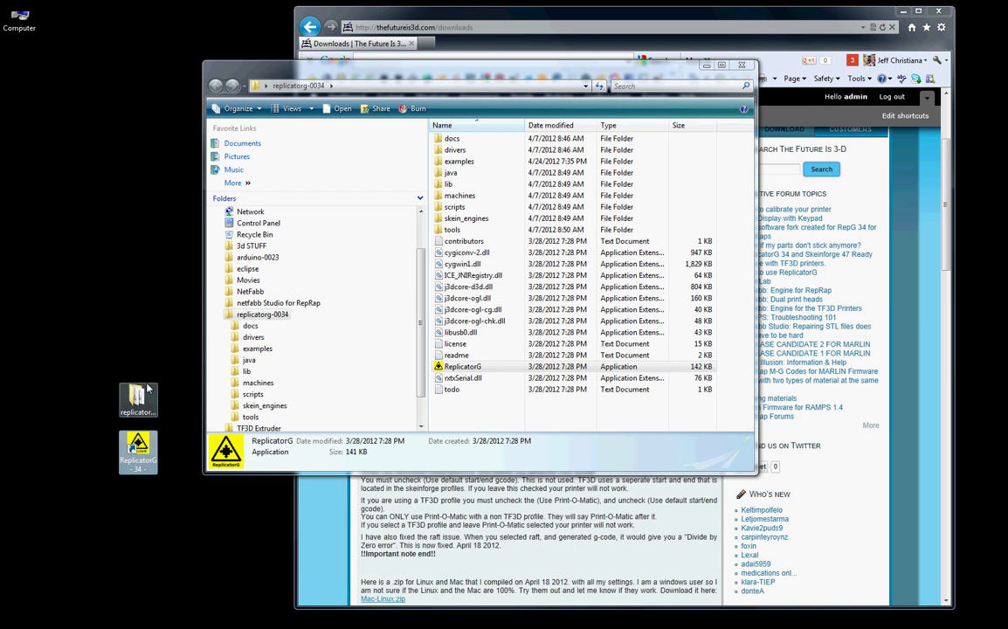
mouse_move(137, 395)
mouse_down()
mouse_move(50, 470)
mouse_move(137, 398)
mouse_up()
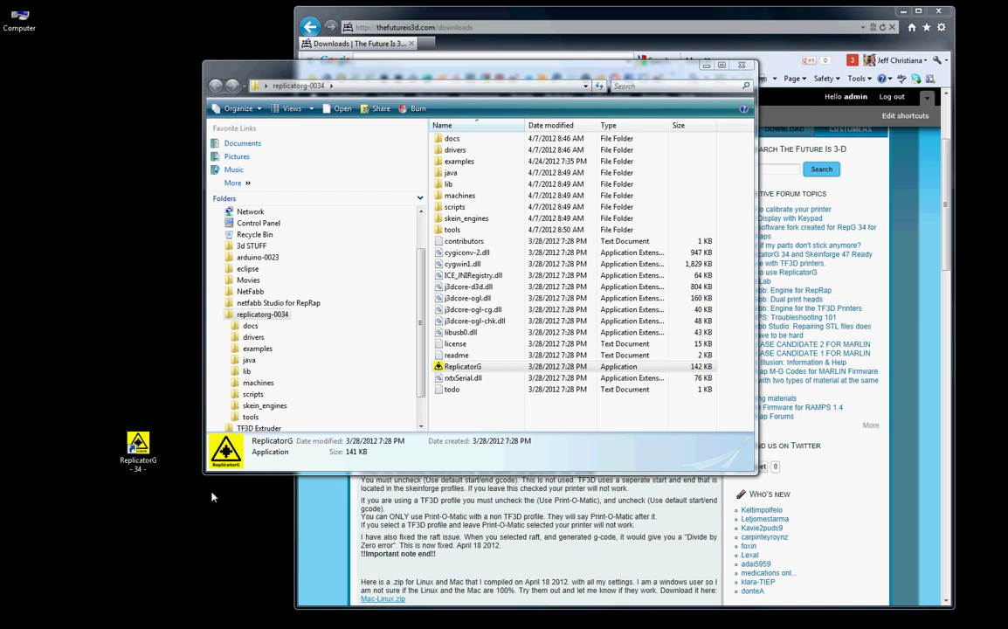
drag(139, 447, 100, 402)
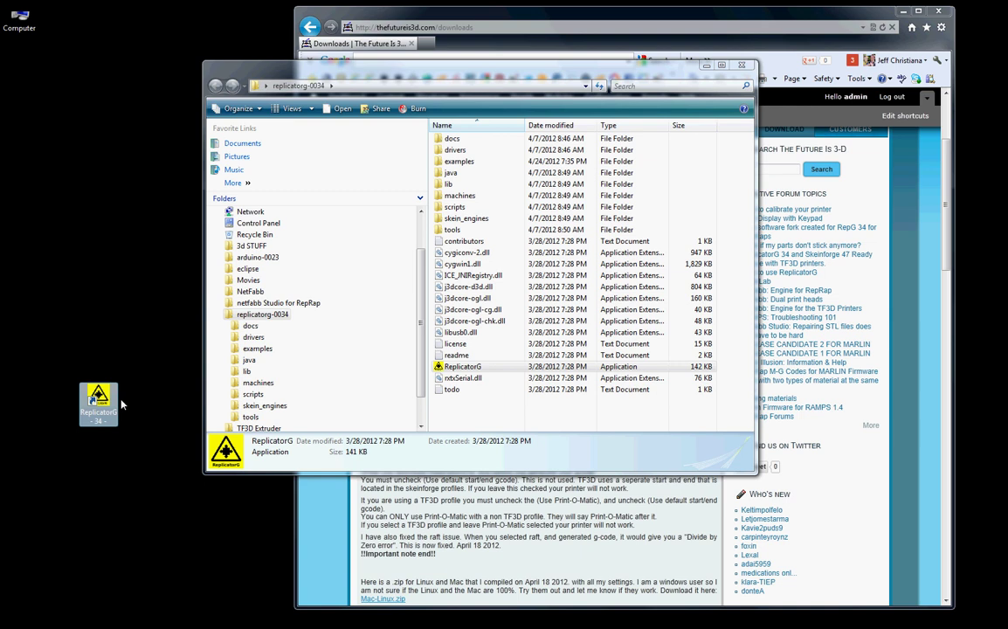
click(743, 67)
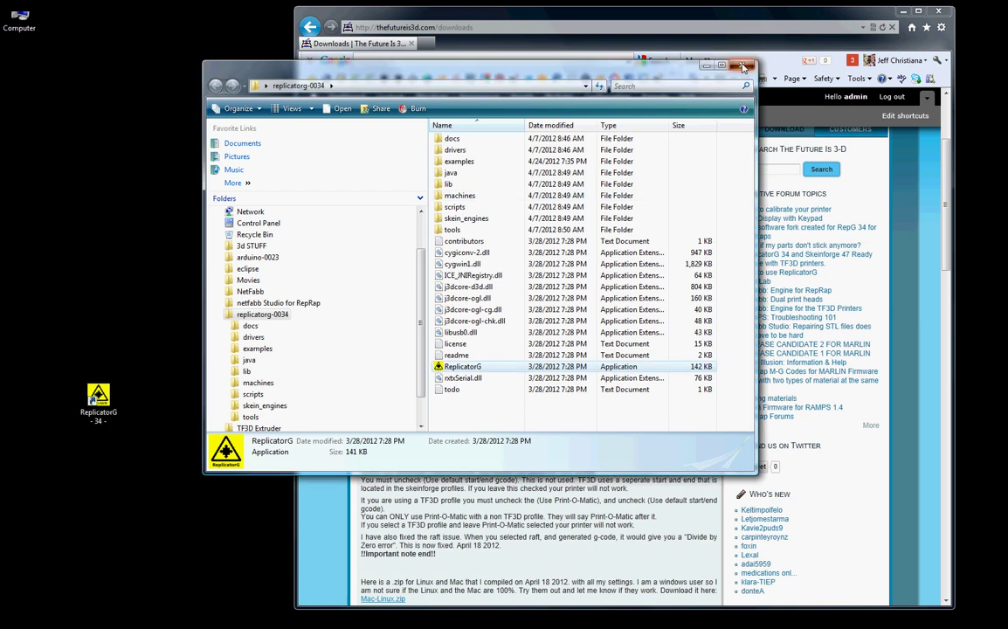
- Close the replicatorg-0034 Explorer window, leaving the ReplicatorG - 34 shortcut on the desktop
click(744, 66)
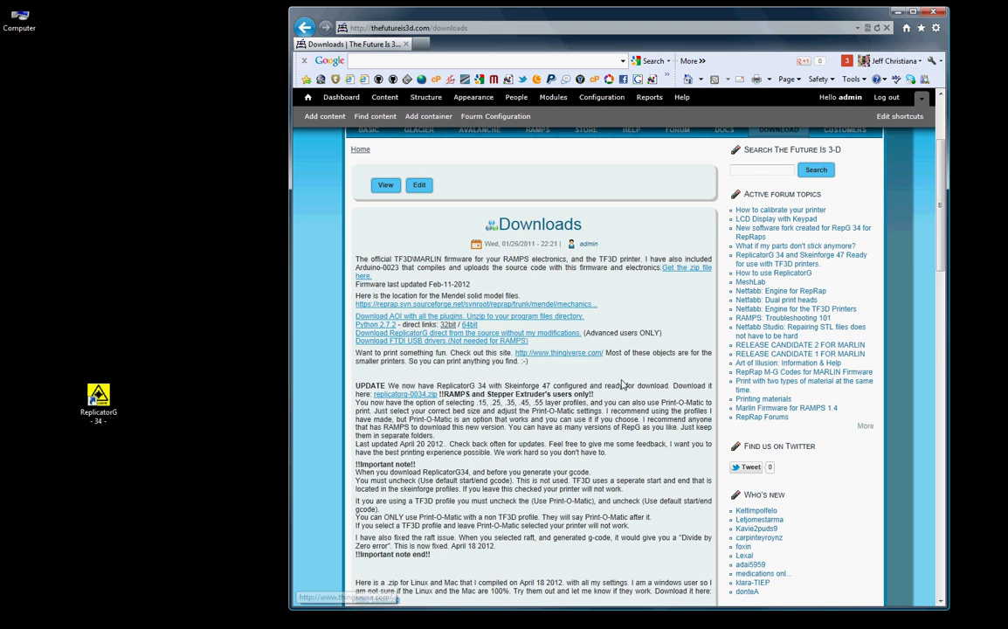
scroll(564, 380, down, 3)
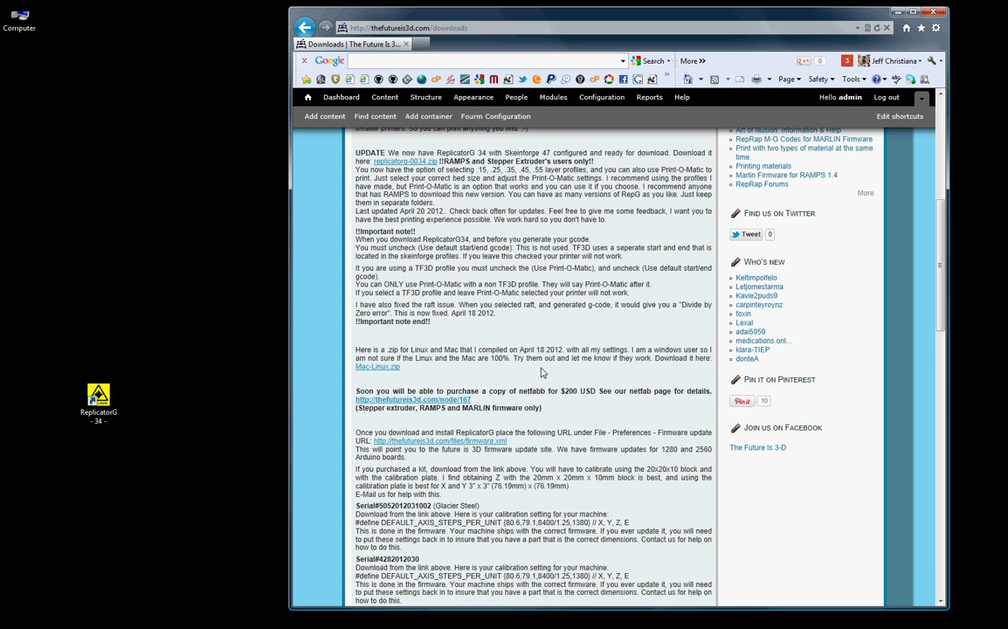
scroll(550, 376, up, 3)
scroll(541, 372, up, 2)
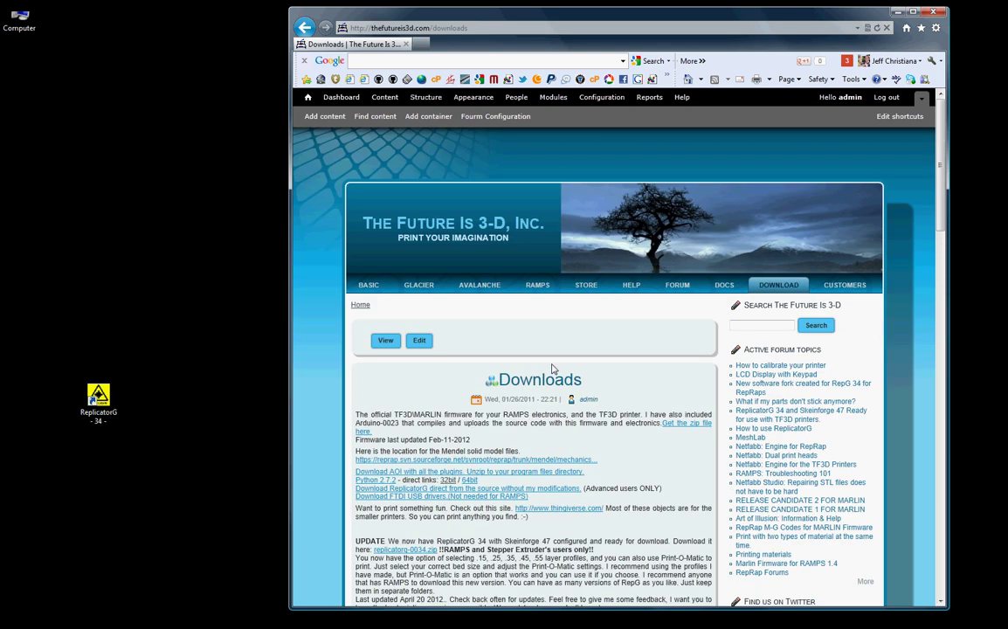
scroll(524, 393, down, 3)
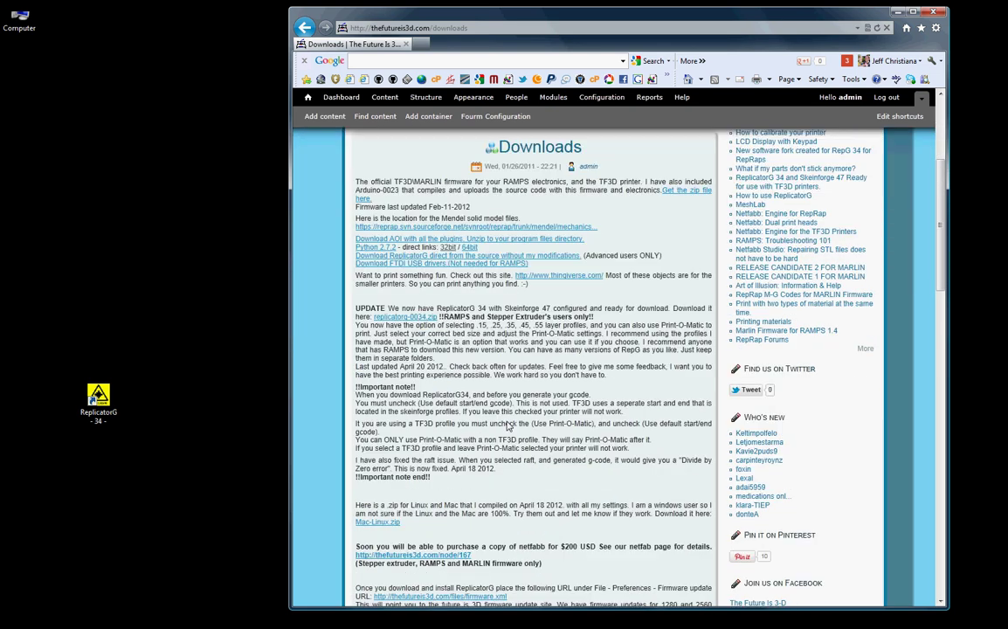
scroll(508, 426, down, 1)
scroll(471, 446, down, 1)
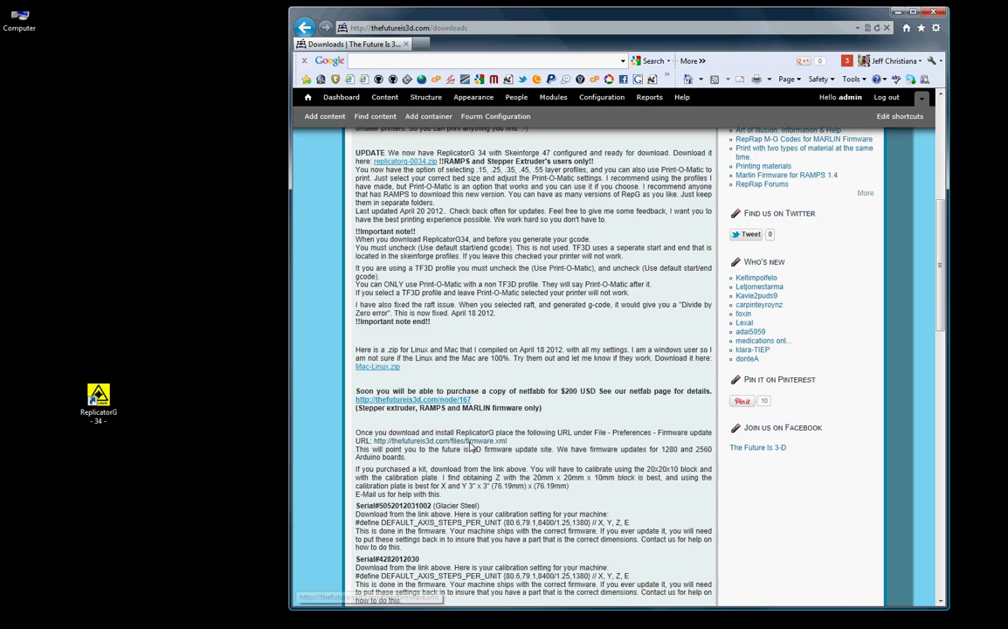
scroll(470, 446, down, 1)
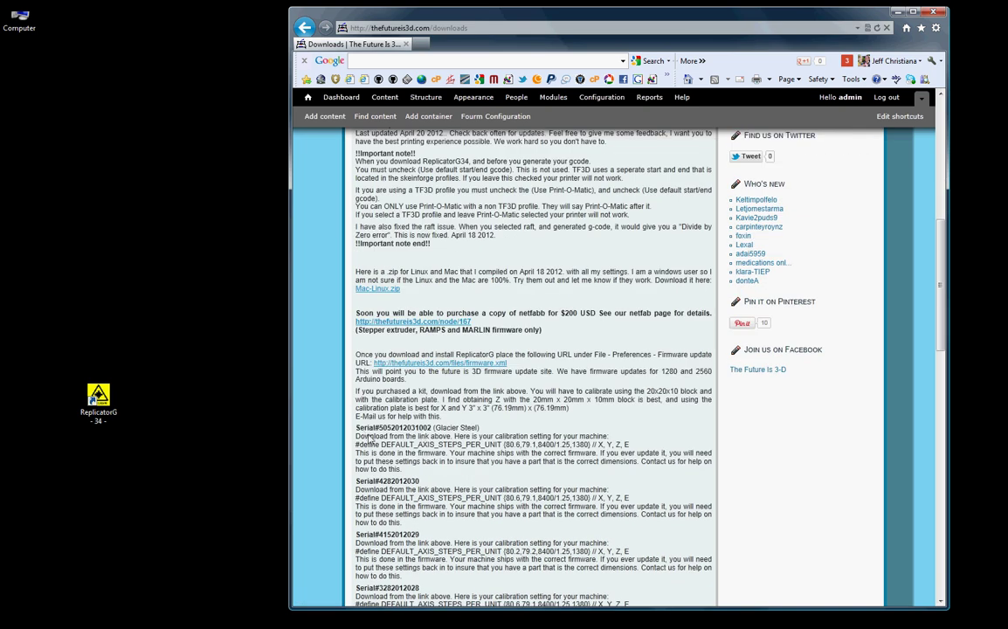
scroll(382, 430, down, 1)
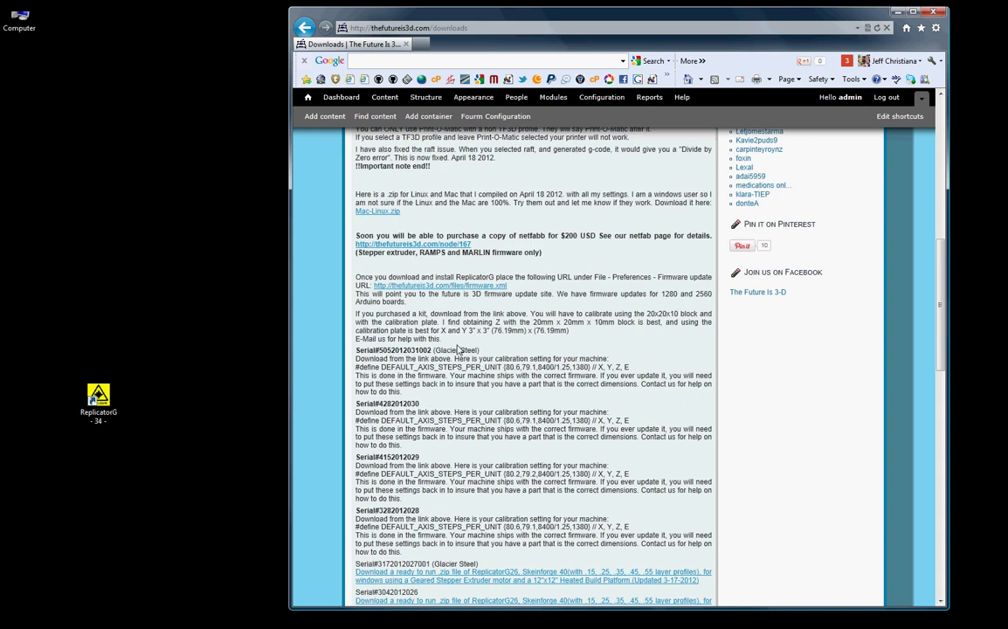
scroll(446, 365, up, 1)
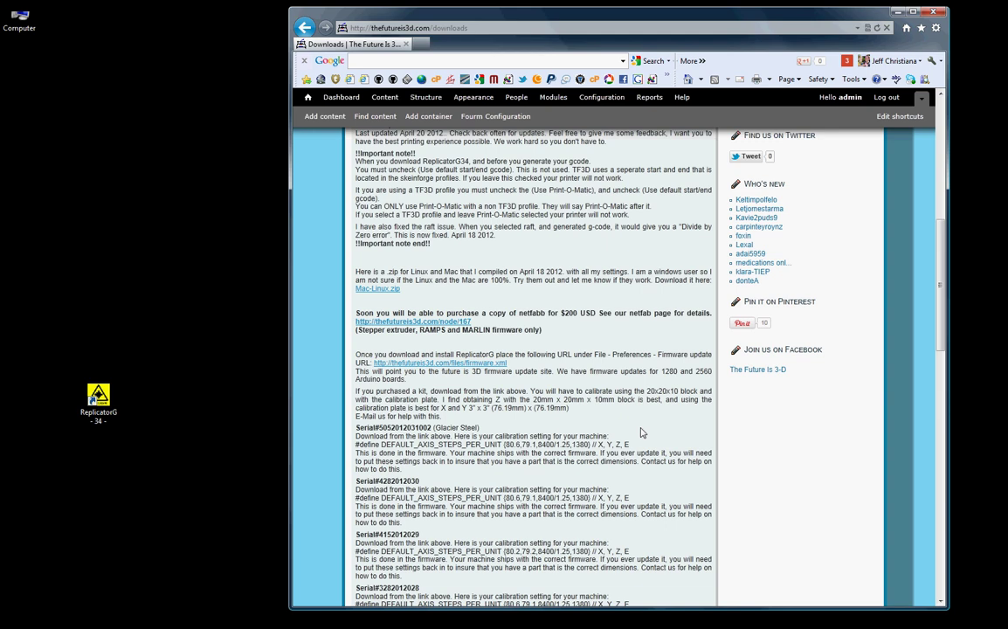
scroll(535, 424, up, 2)
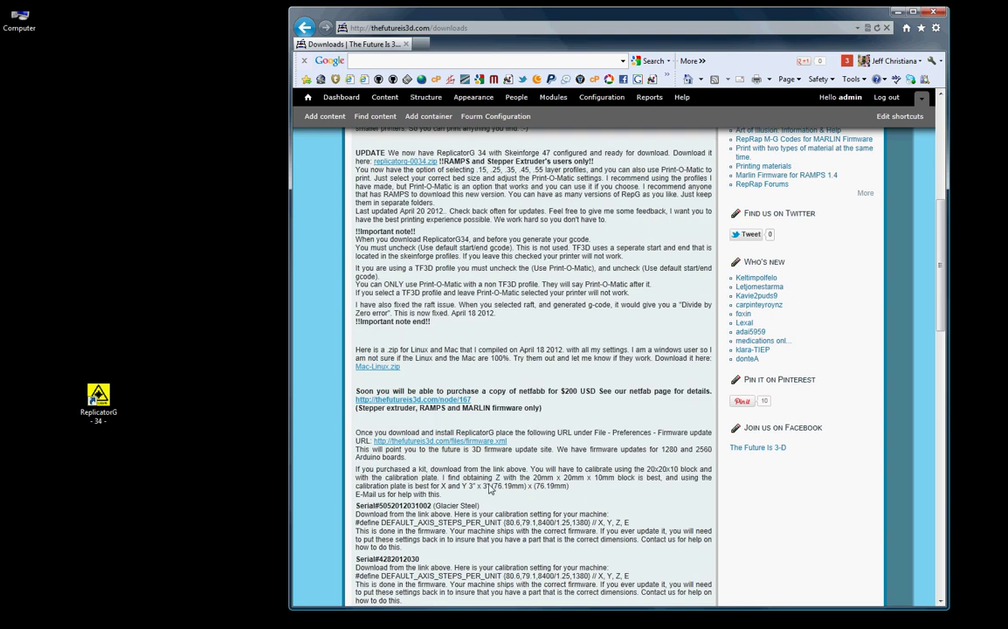
scroll(607, 404, up, 4)
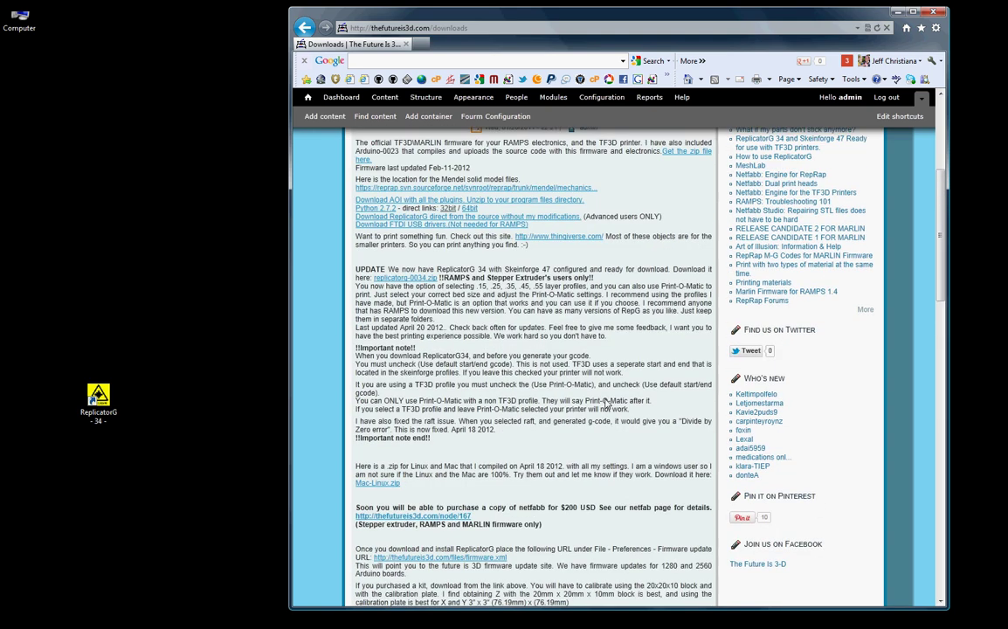
scroll(467, 556, down, 2)
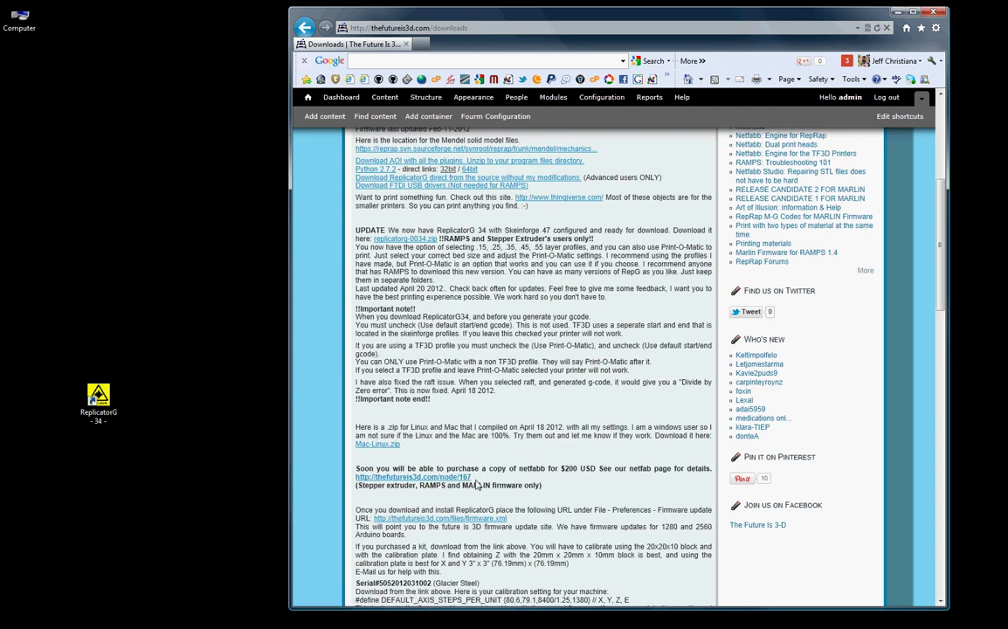
scroll(481, 454, up, 2)
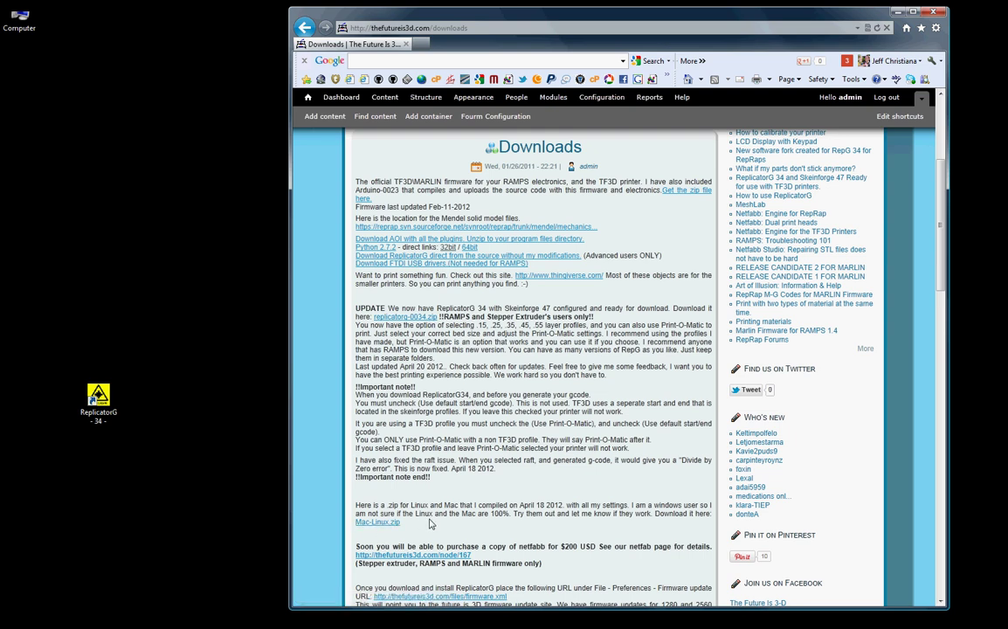
scroll(381, 527, down, 2)
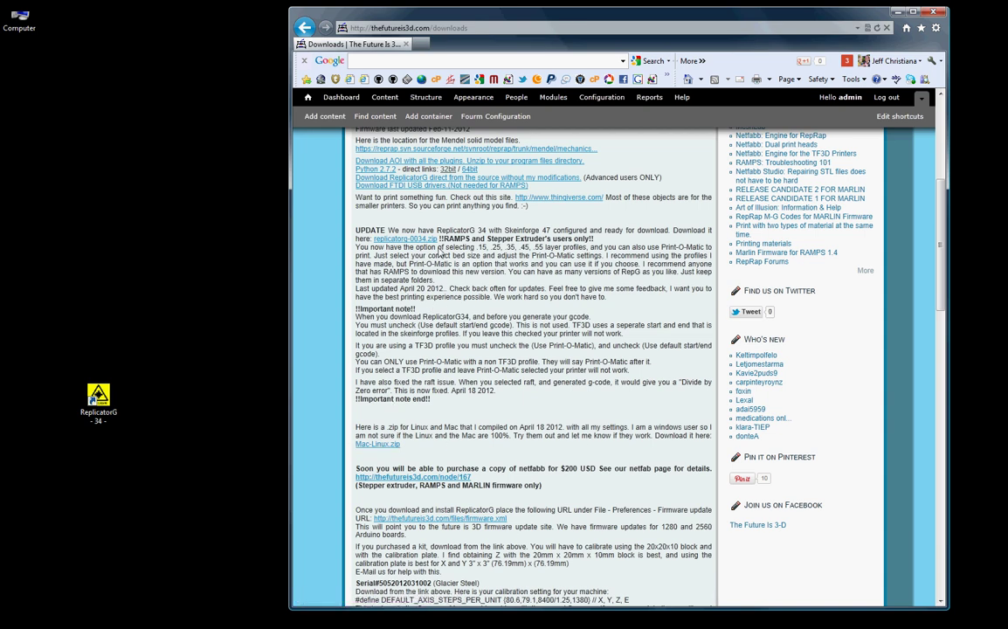
scroll(572, 452, down, 5)
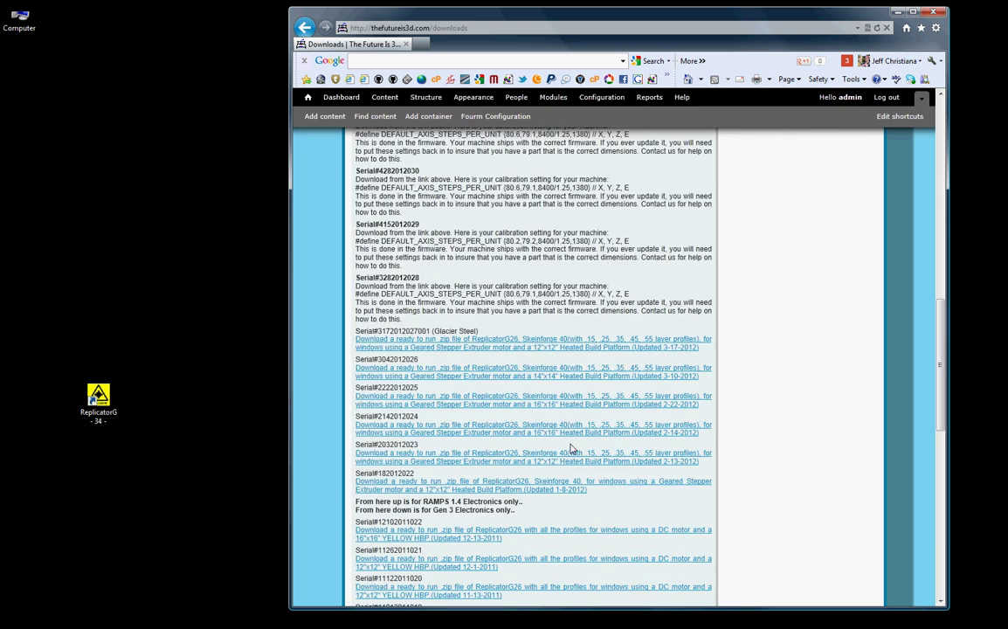
scroll(572, 451, up, 2)
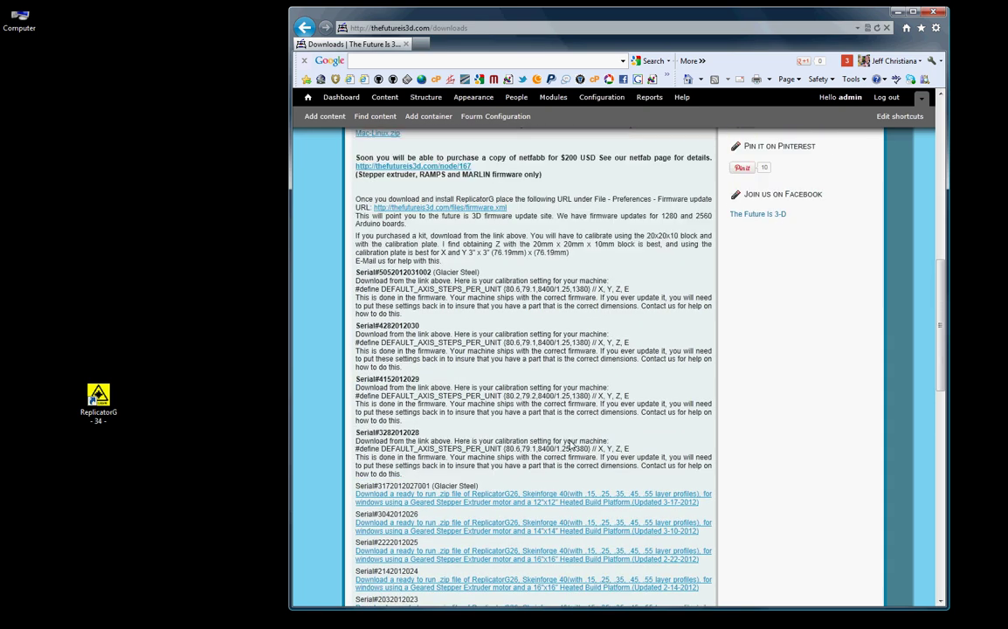
scroll(570, 444, up, 4)
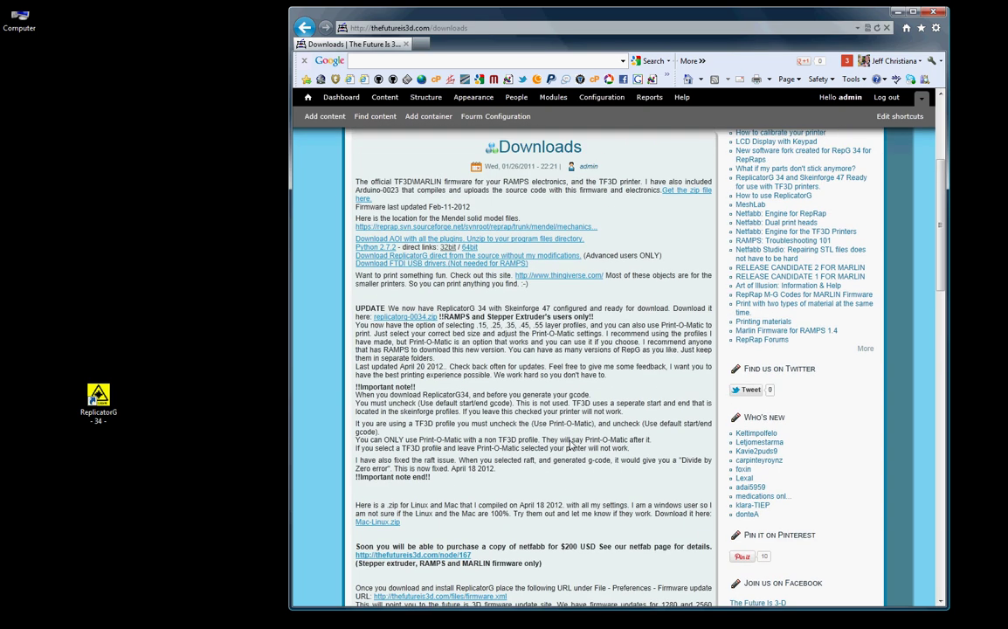
scroll(572, 446, up, 3)
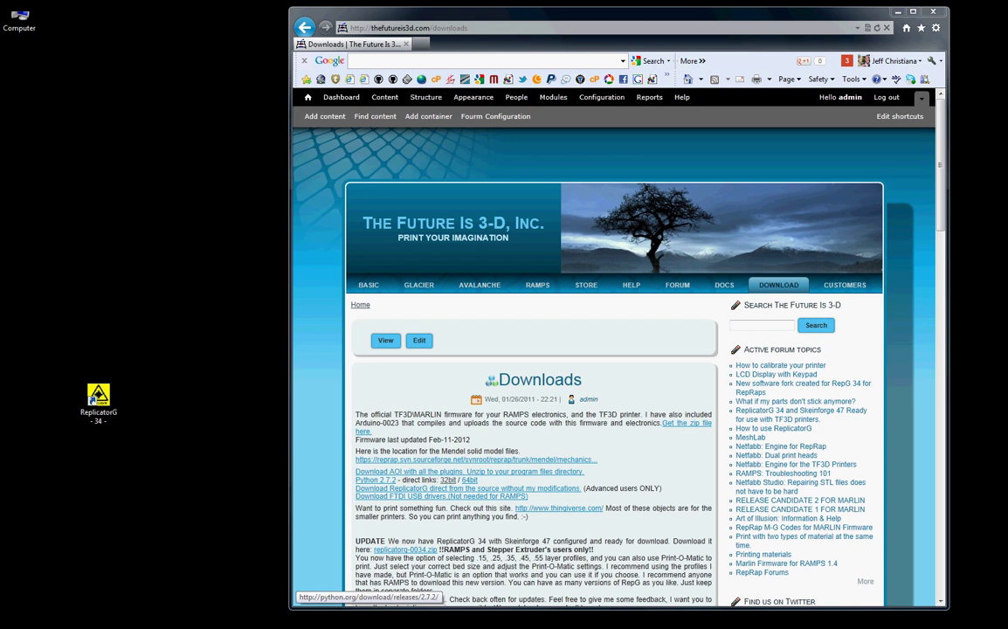
- Place arduino-0023 above the ReplicatorG shortcut, open it, and drag out an arduino desktop shortcut
drag(259, 540, 100, 347)
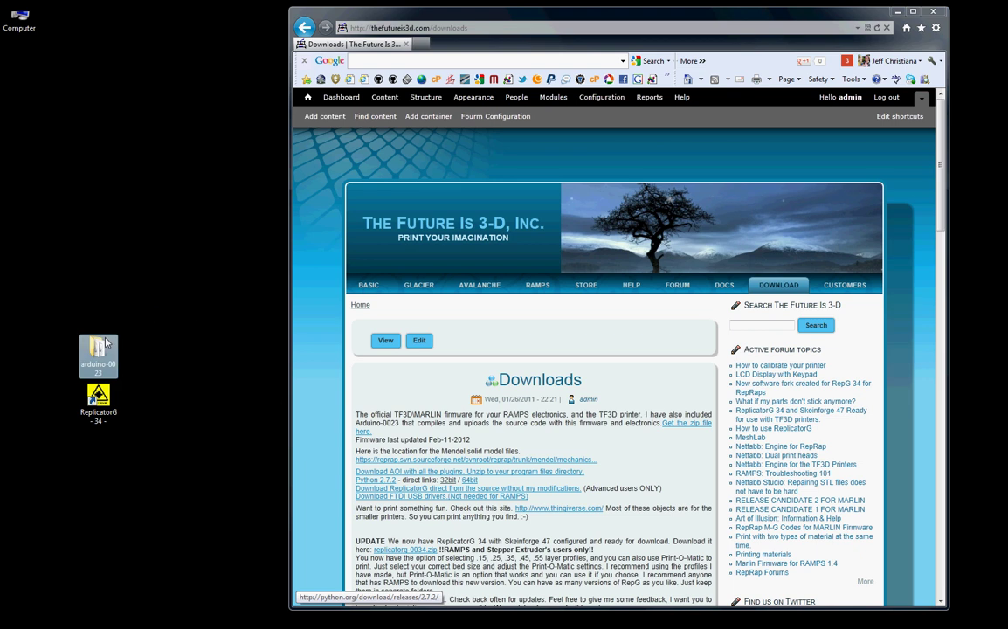
click(96, 311)
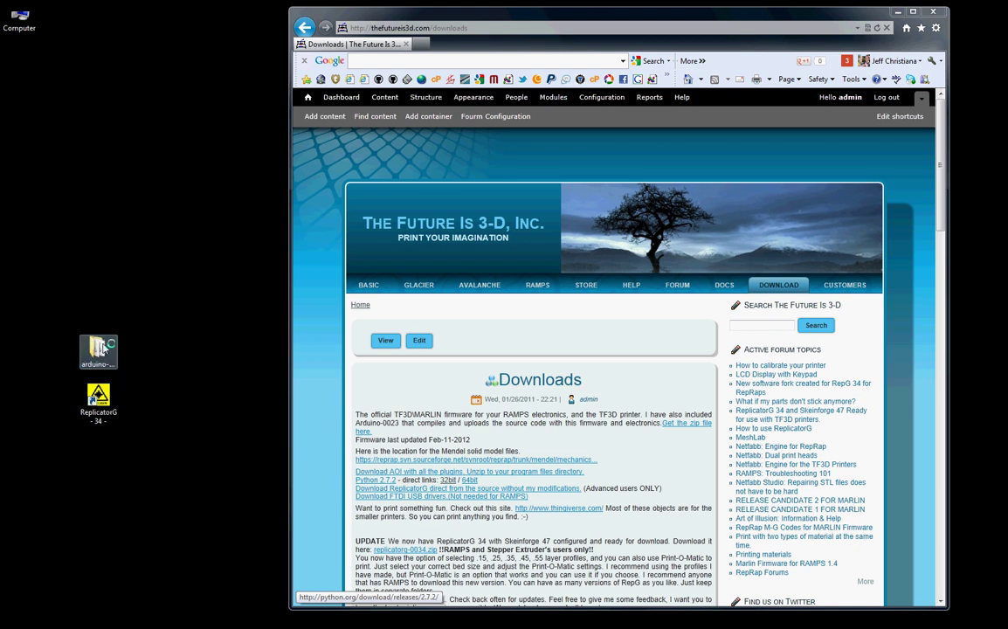
double_click(96, 350)
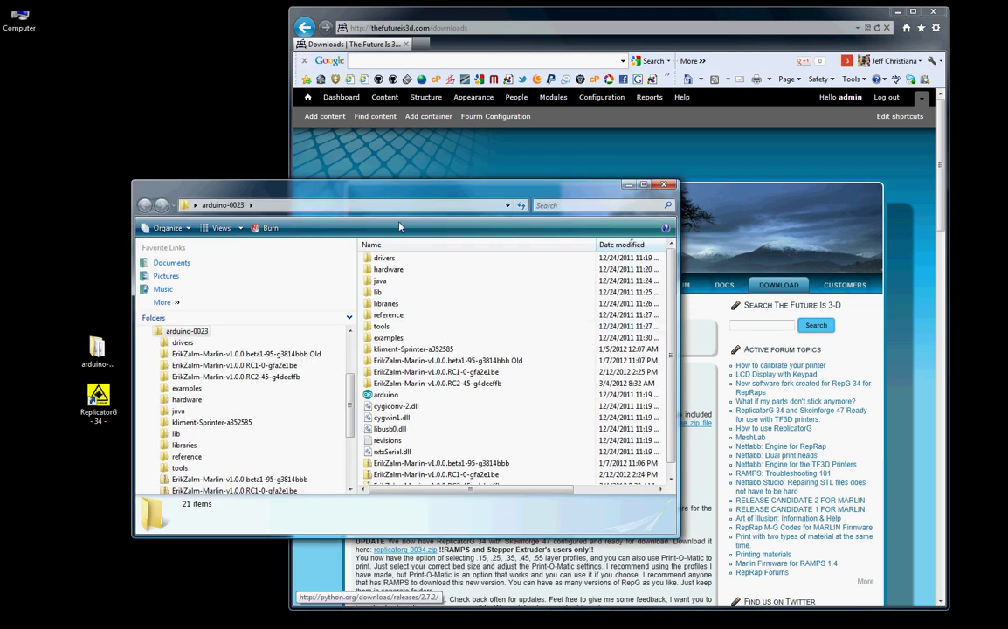
drag(359, 199, 440, 183)
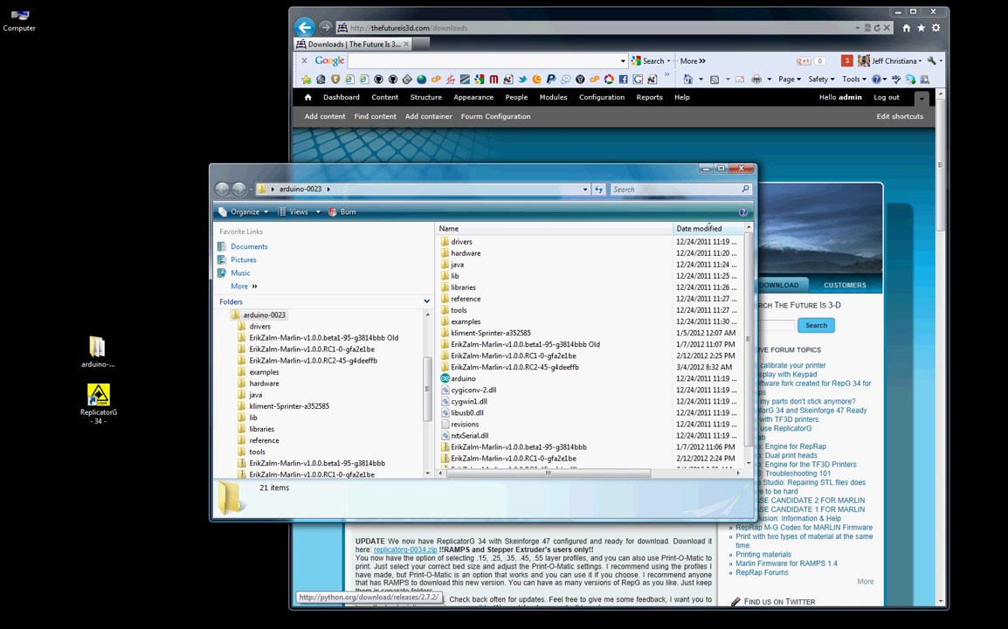
drag(122, 288, 107, 319)
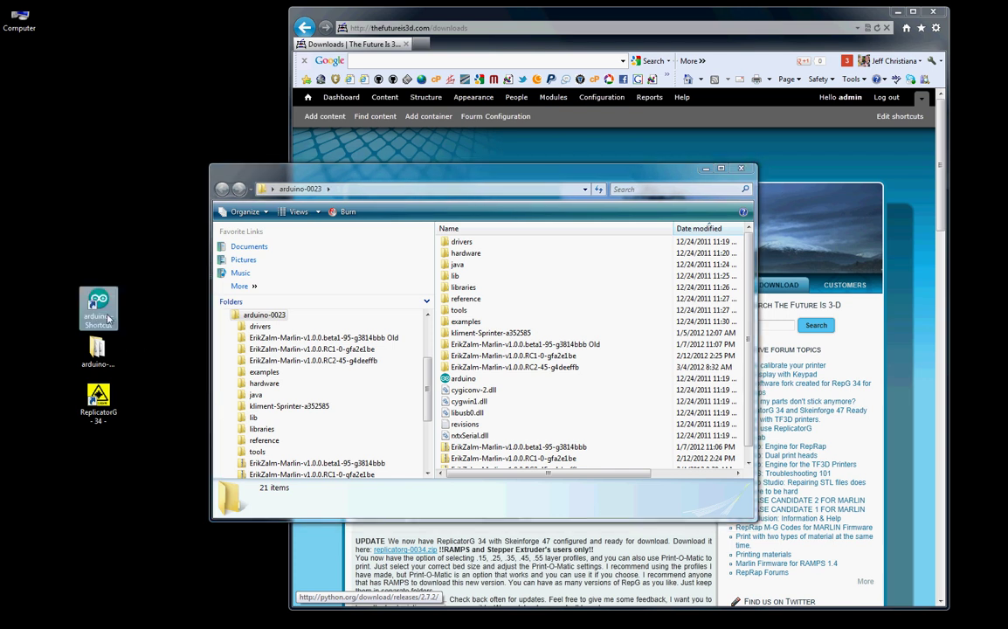
- Close the arduino-0023 window and scroll through the browser's Downloads page
click(742, 169)
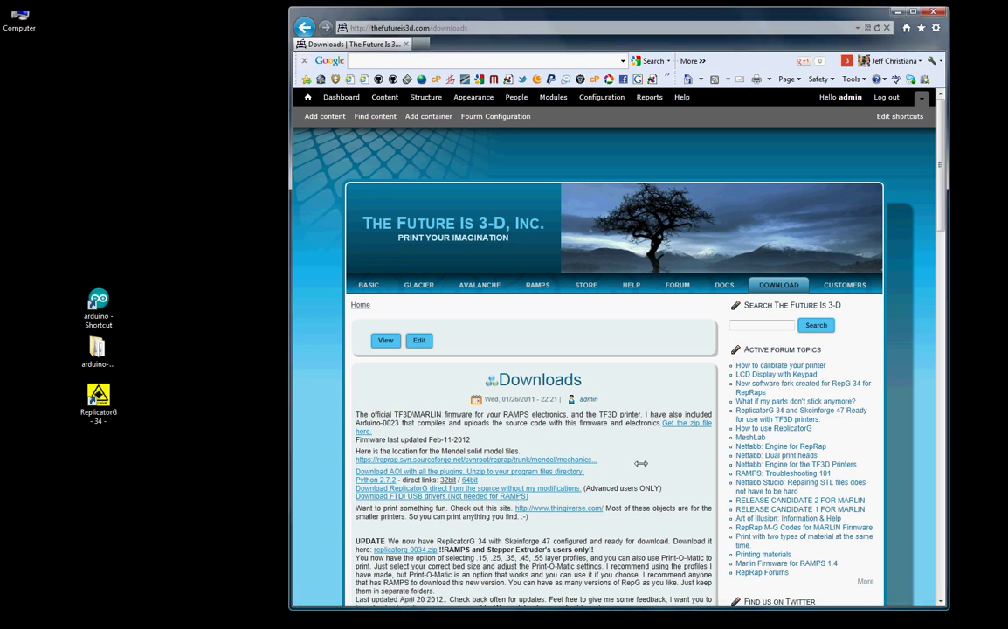
scroll(594, 483, down, 3)
scroll(594, 483, down, 4)
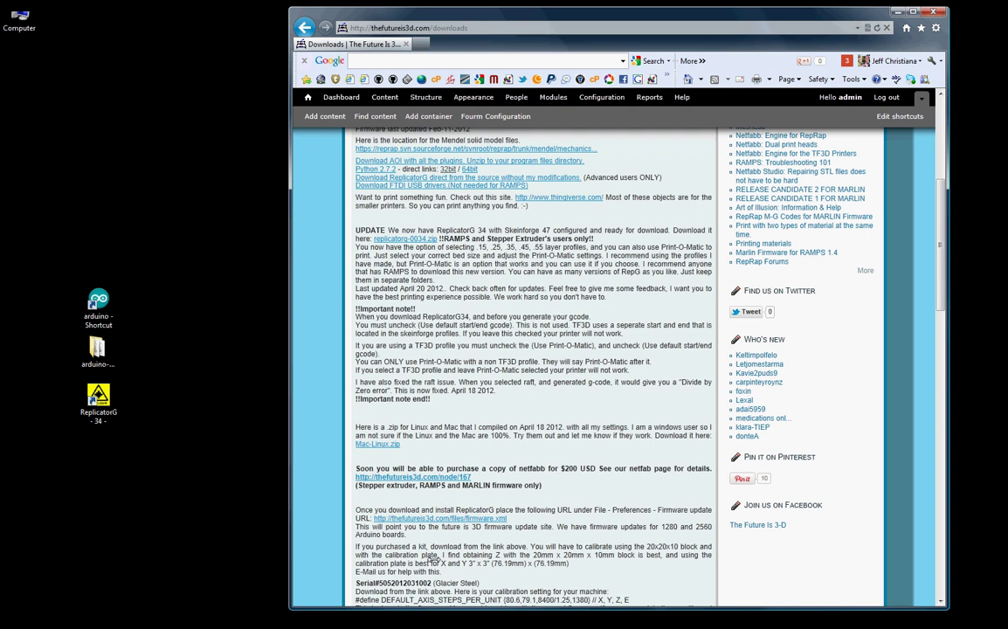
scroll(485, 563, up, 7)
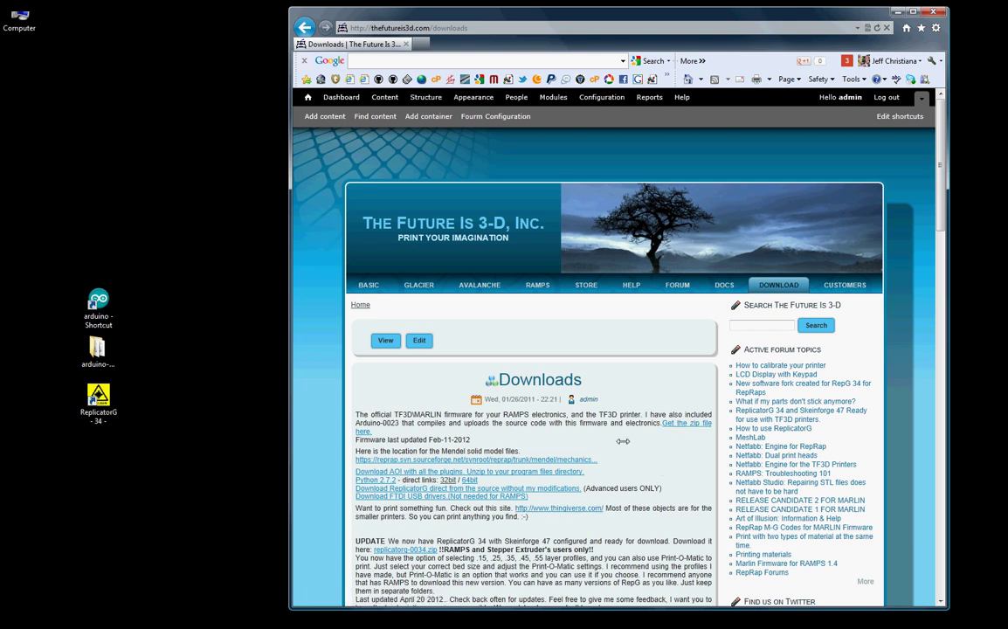
scroll(551, 393, down, 2)
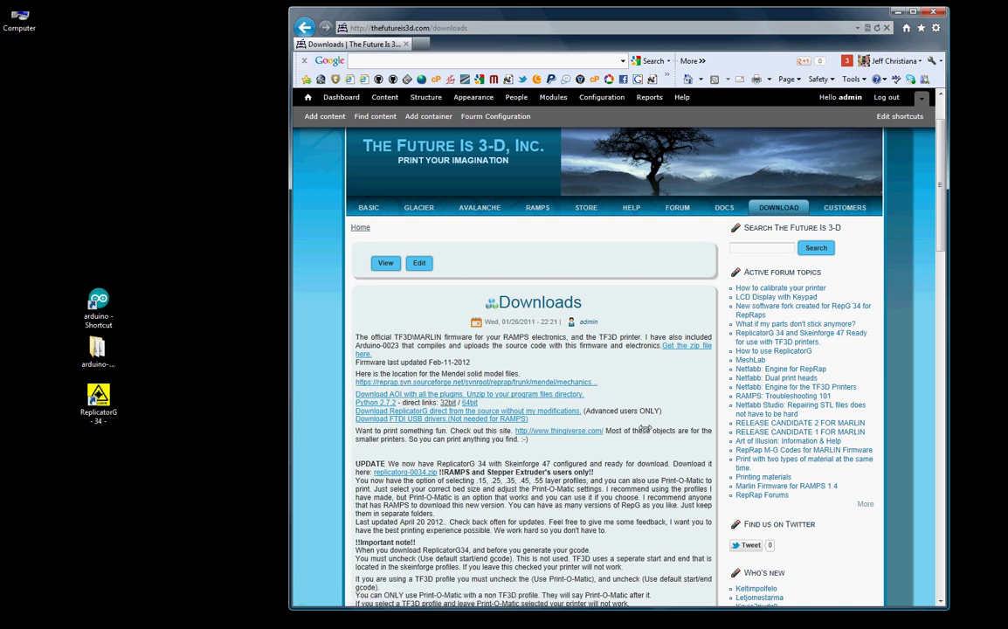
scroll(645, 427, down, 3)
scroll(645, 427, down, 3)
scroll(646, 427, up, 5)
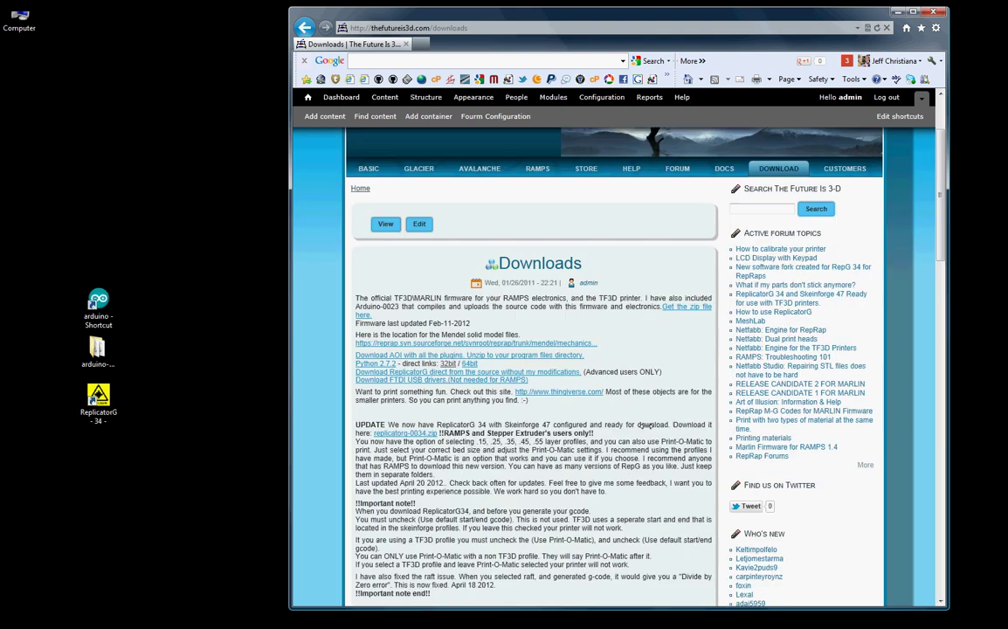
scroll(647, 428, up, 3)
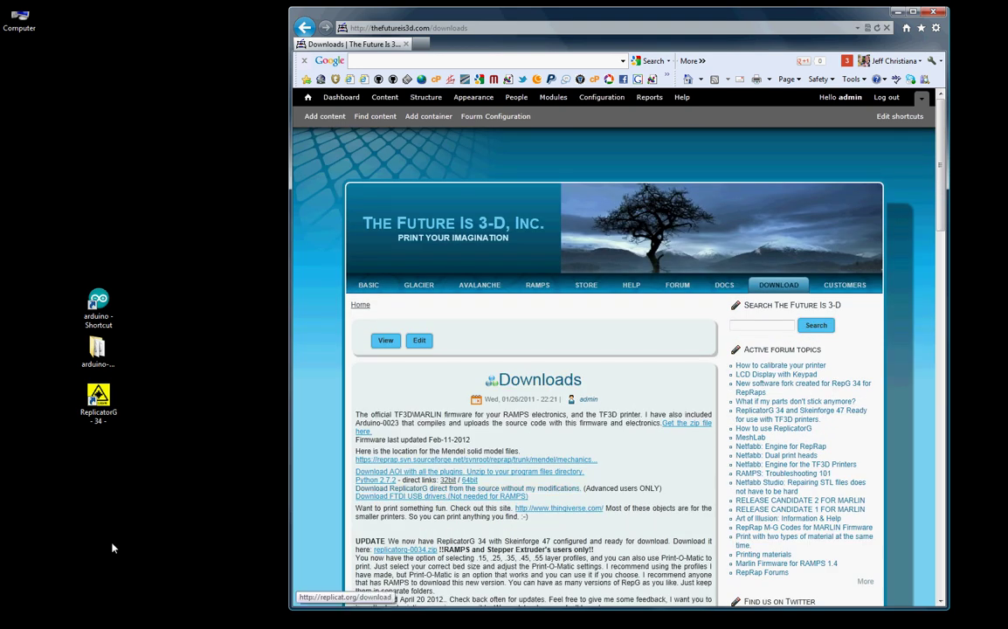